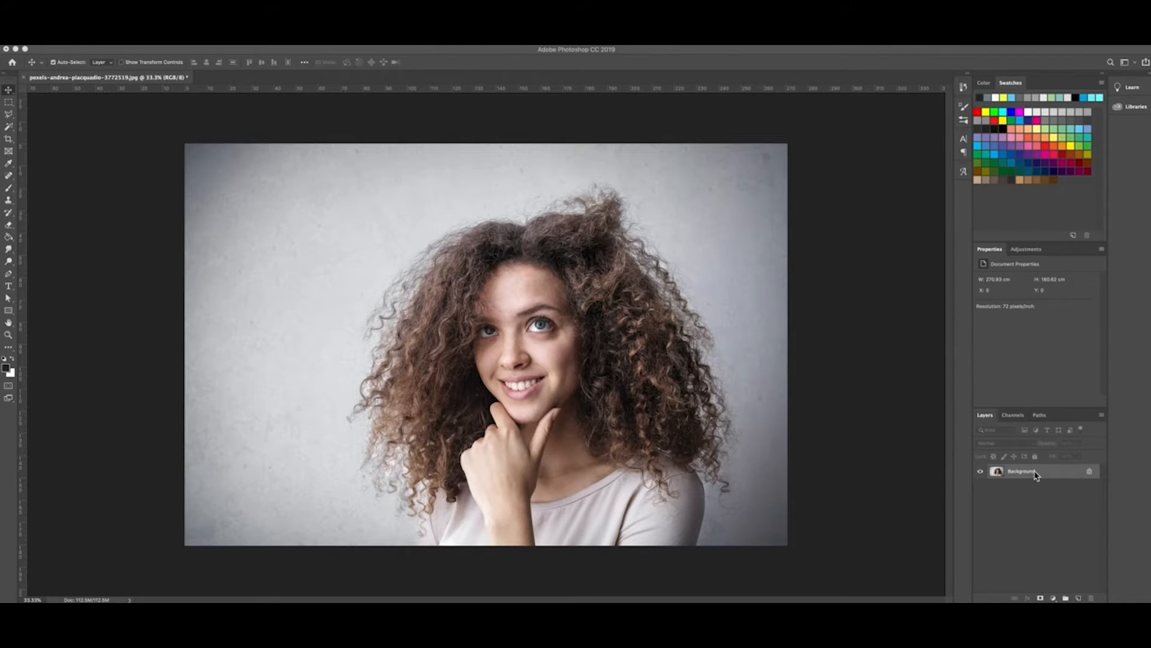
# Step: Unlock the portrait's Background layer with its lock icon, turning it into Layer 0
pyautogui.click(1089, 472)
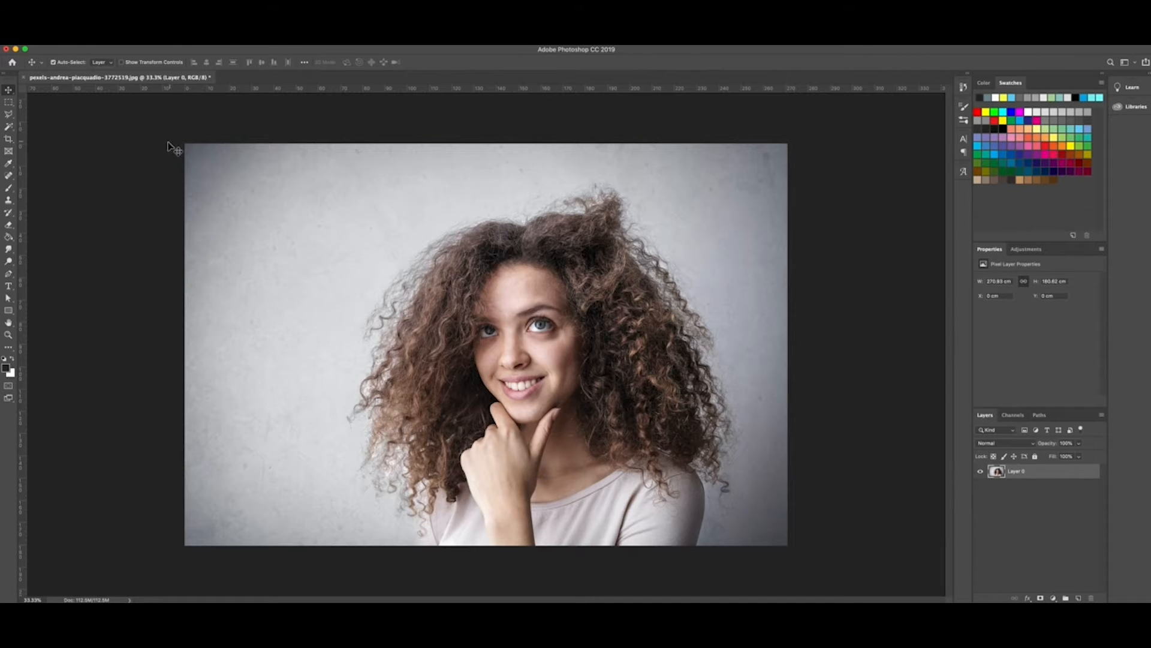
# Step: Apply Image > Adjustments > Threshold at level 150 to make the portrait stark black and white
pyautogui.click(141, 40)
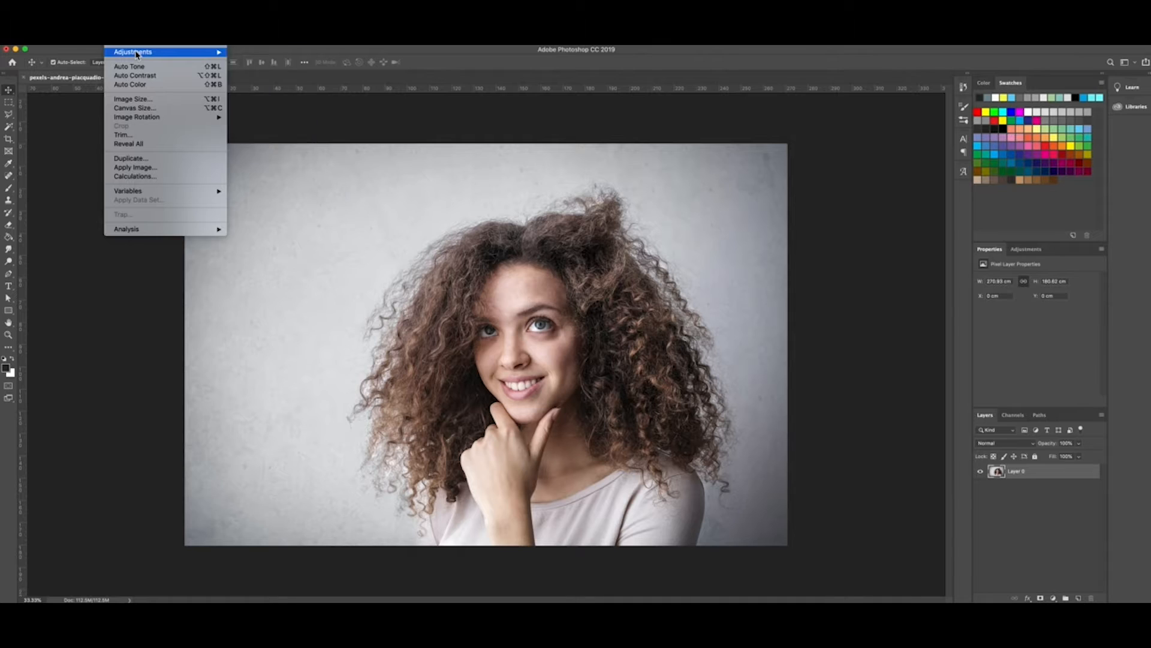
pyautogui.moveTo(136, 54)
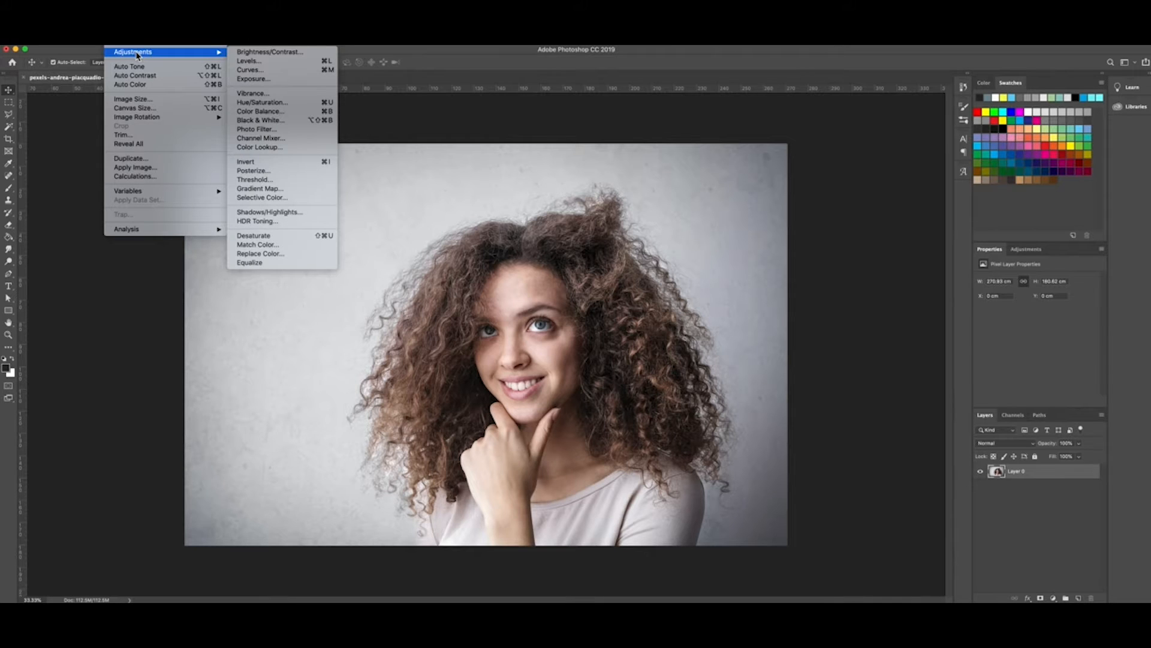
pyautogui.click(279, 181)
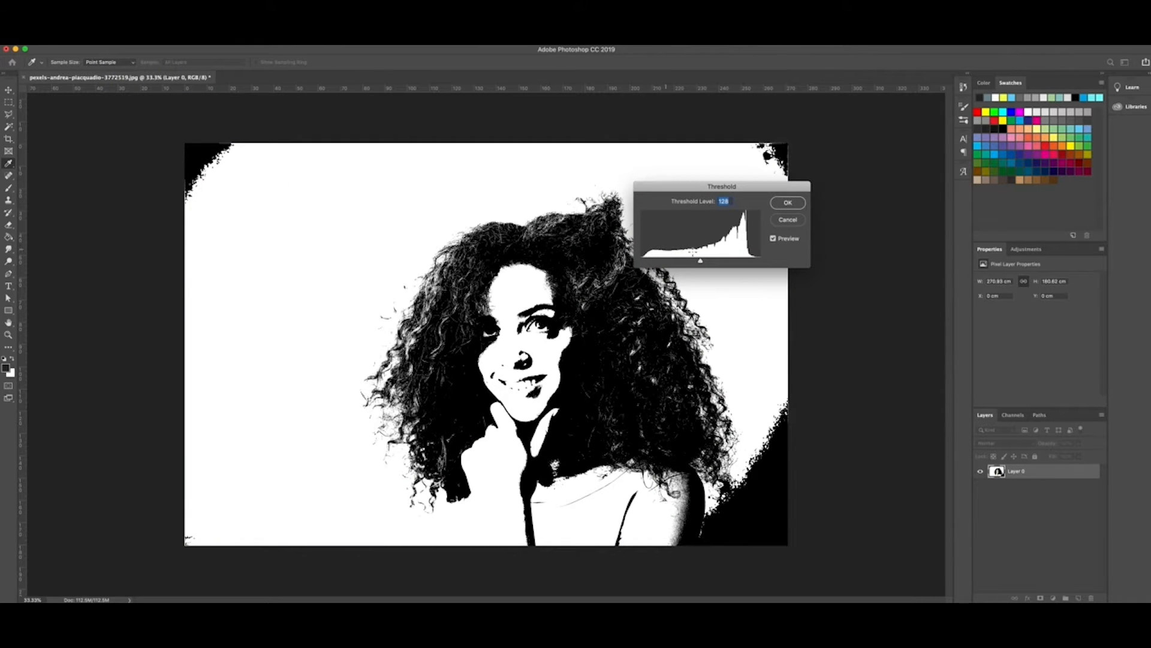
pyautogui.moveTo(701, 264)
pyautogui.mouseDown()
pyautogui.moveTo(688, 264)
pyautogui.moveTo(705, 264)
pyautogui.mouseUp()
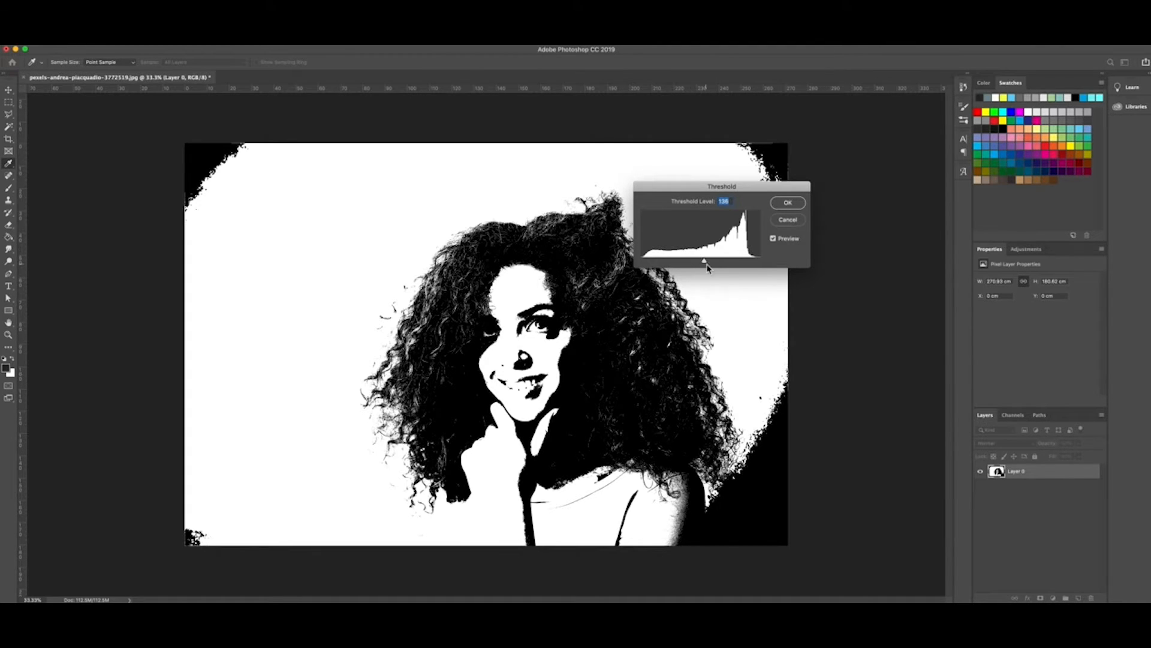
pyautogui.moveTo(706, 262); pyautogui.dragTo(712, 262)
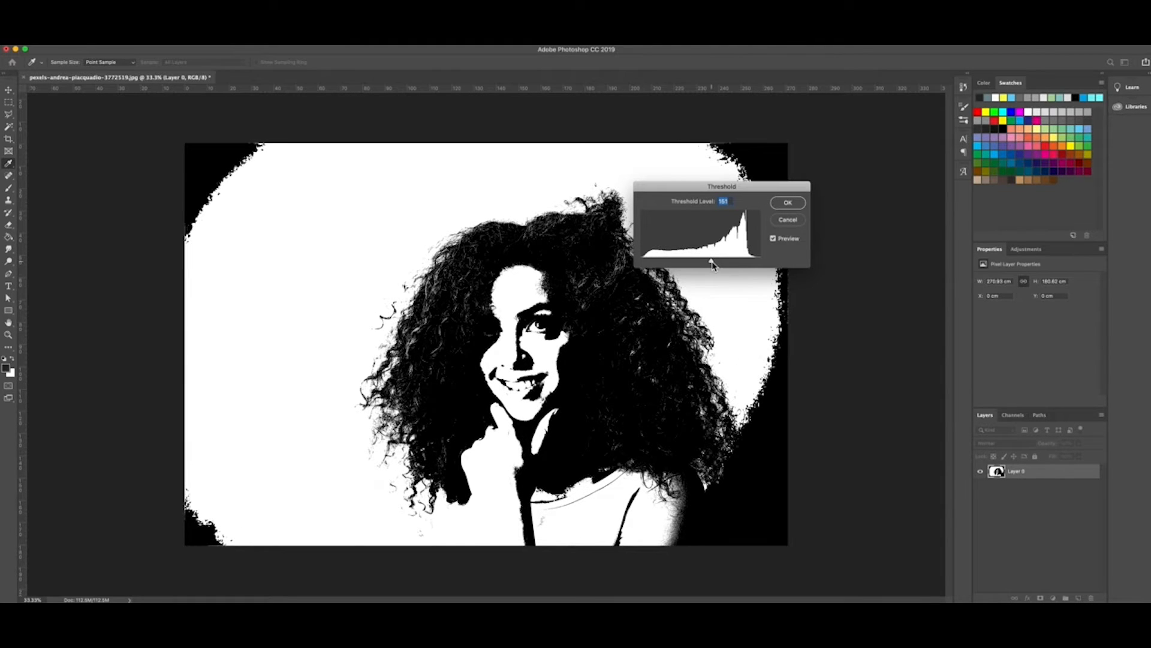
pyautogui.click(786, 203)
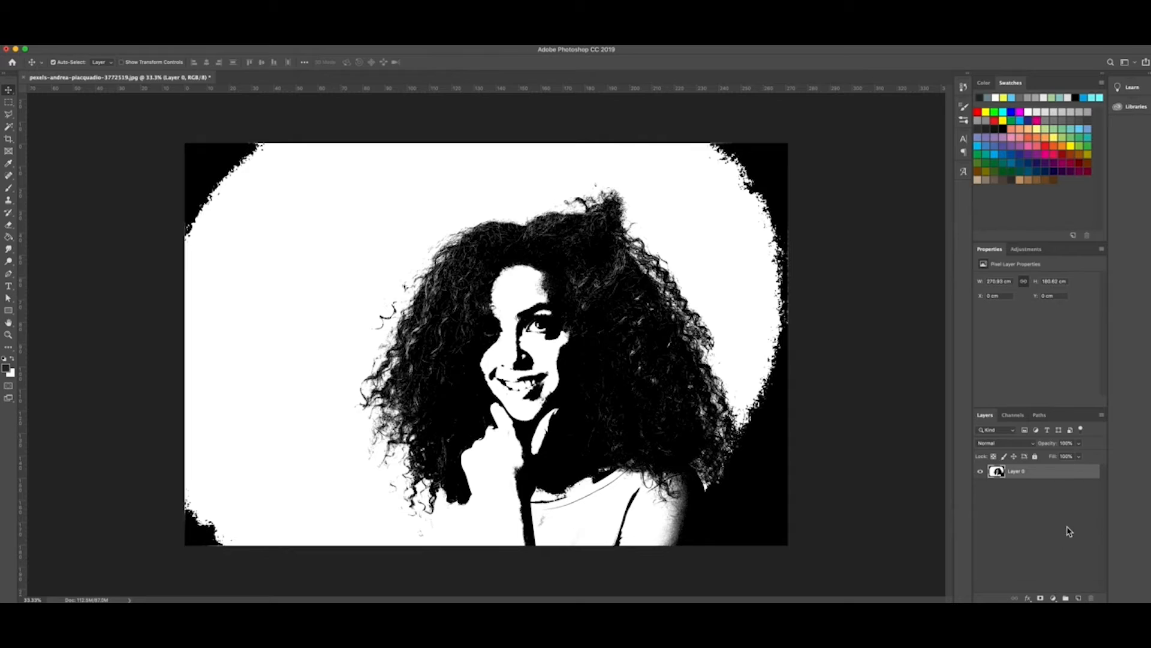
# Step: Add a new Layer 1 and outline the black area on the portrait's right edge with the Polygonal Lasso
pyautogui.click(1078, 598)
pyautogui.click(9, 116)
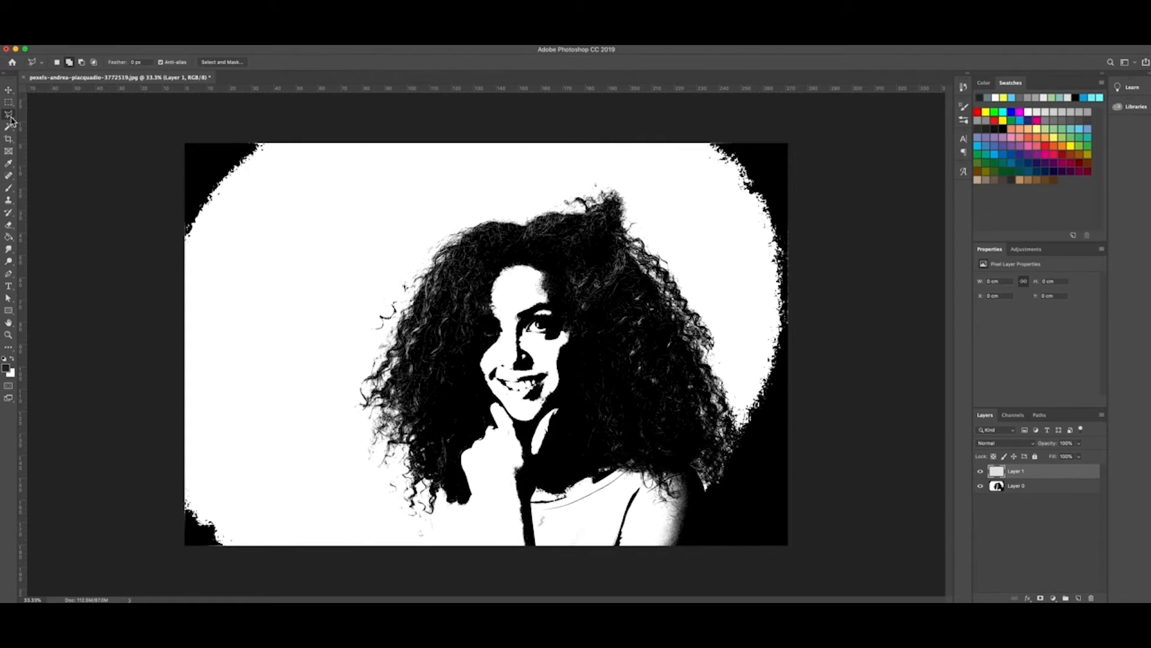
pyautogui.rightClick(11, 118)
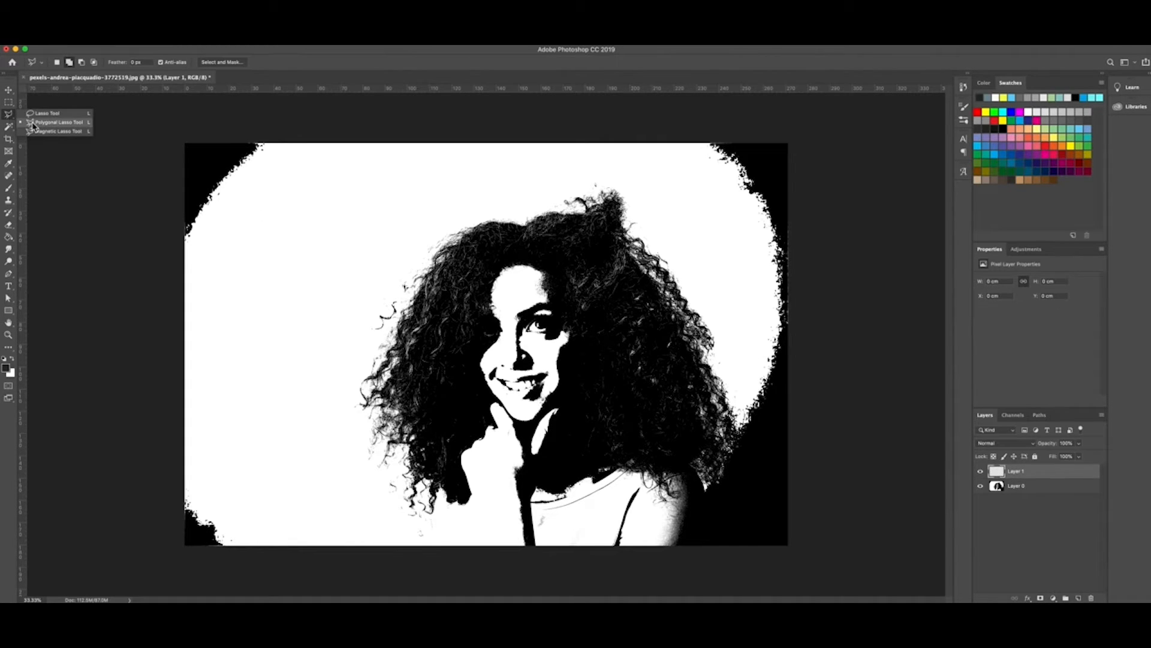
pyautogui.click(34, 123)
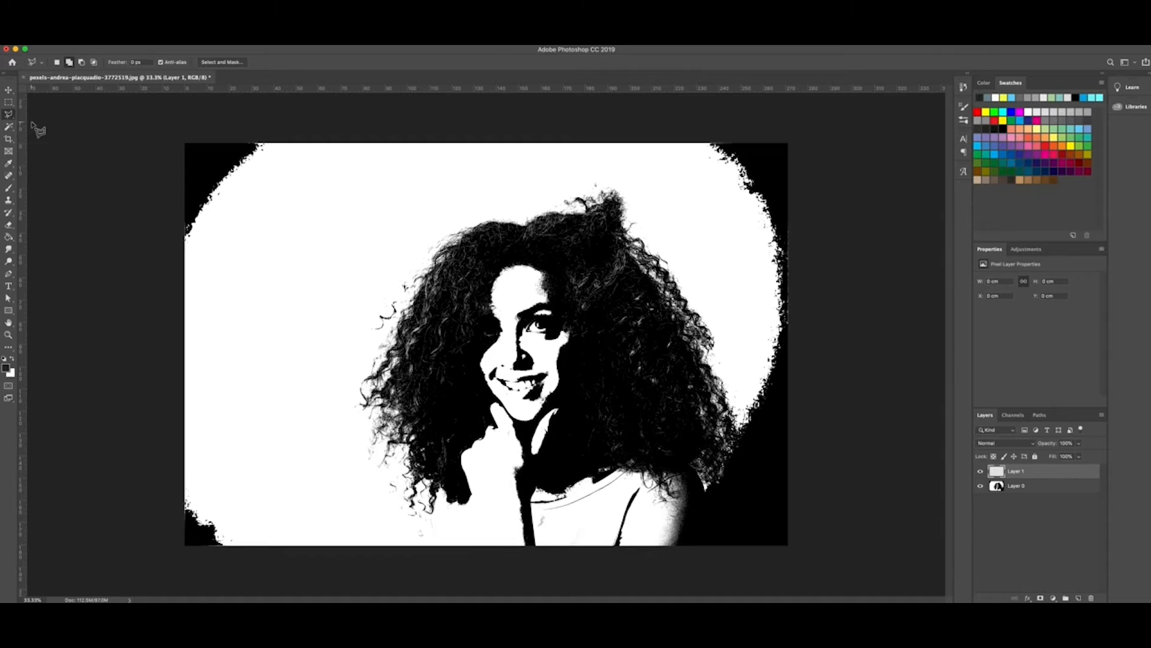
pyautogui.click(694, 137)
pyautogui.click(738, 215)
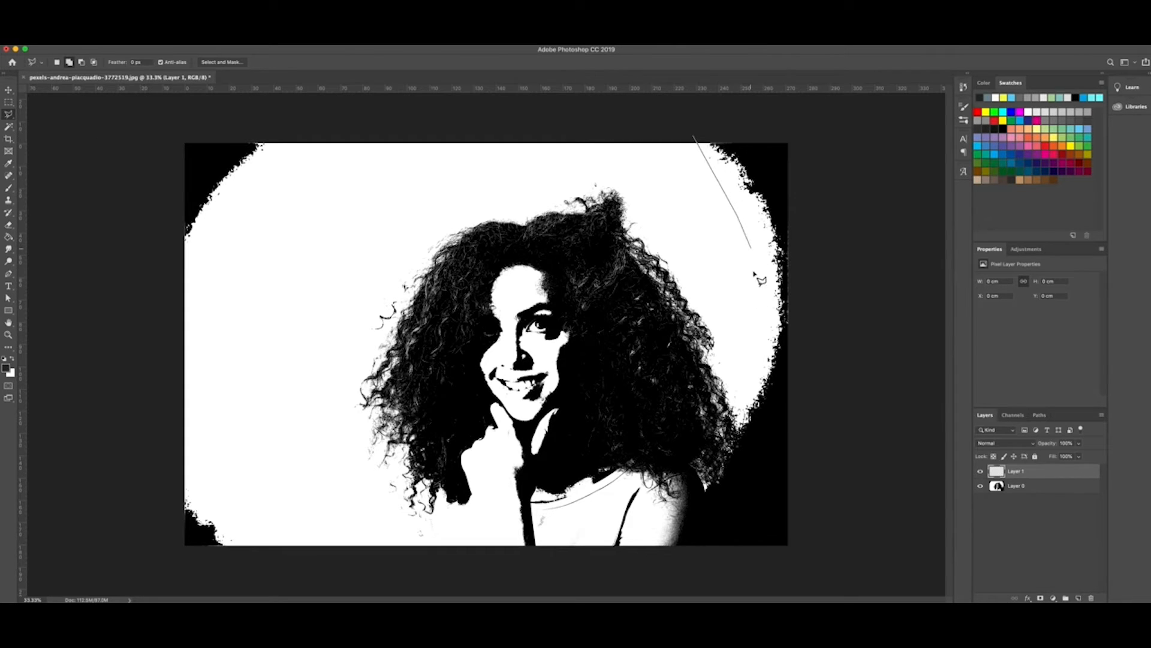
pyautogui.click(760, 311)
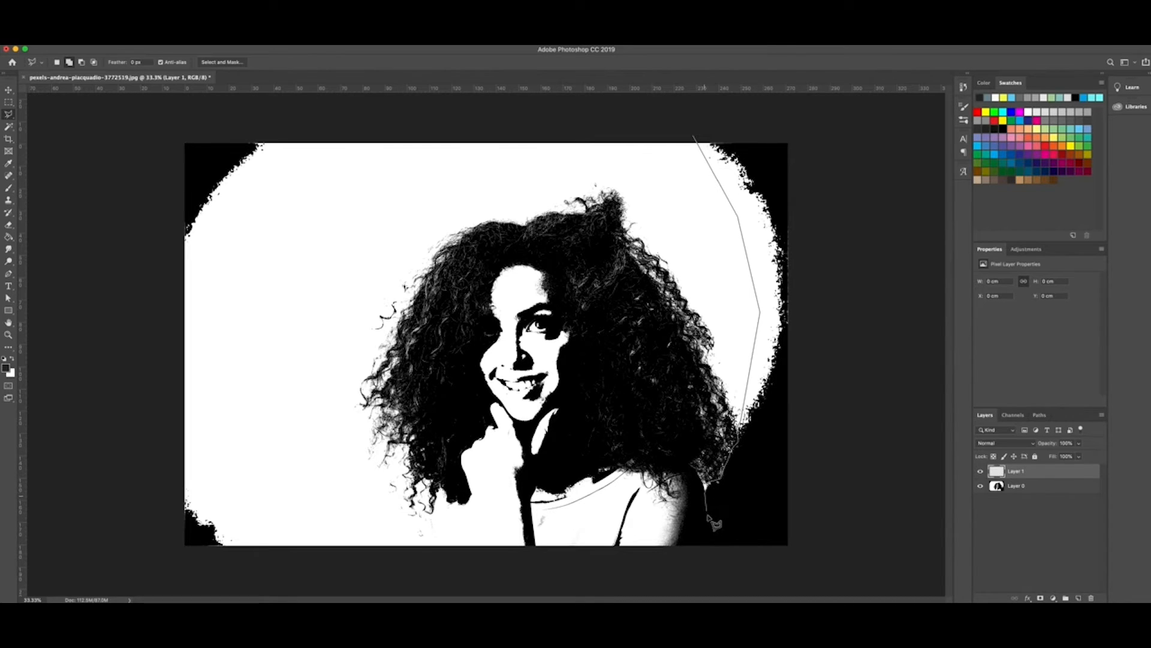
pyautogui.click(699, 549)
pyautogui.click(804, 547)
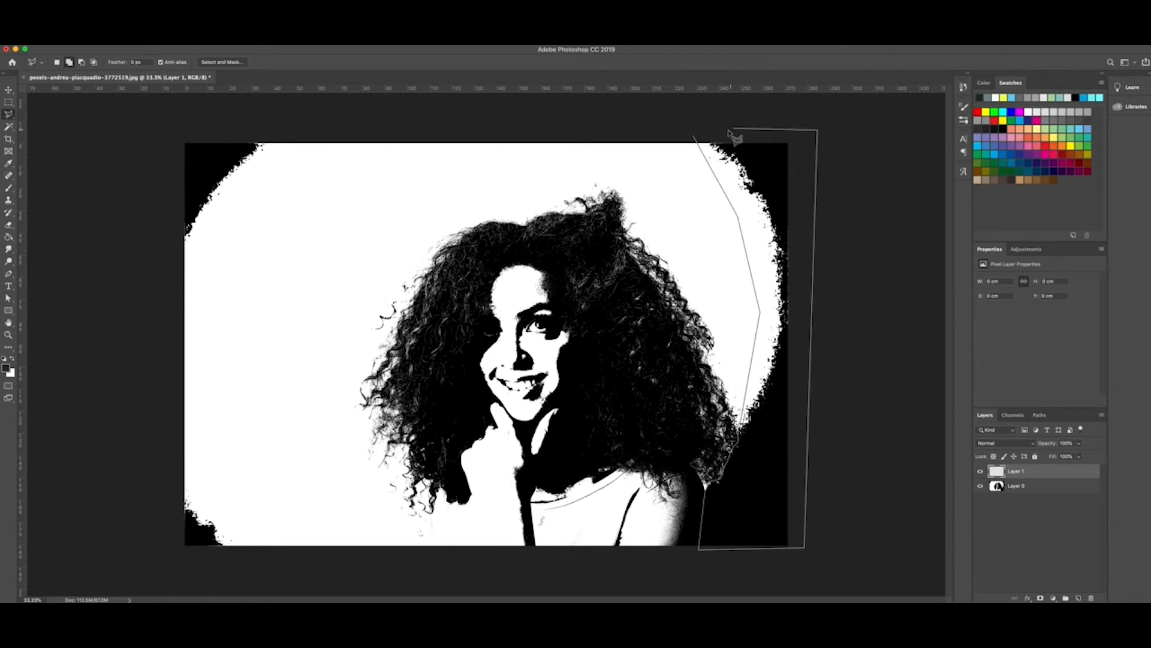
pyautogui.click(694, 137)
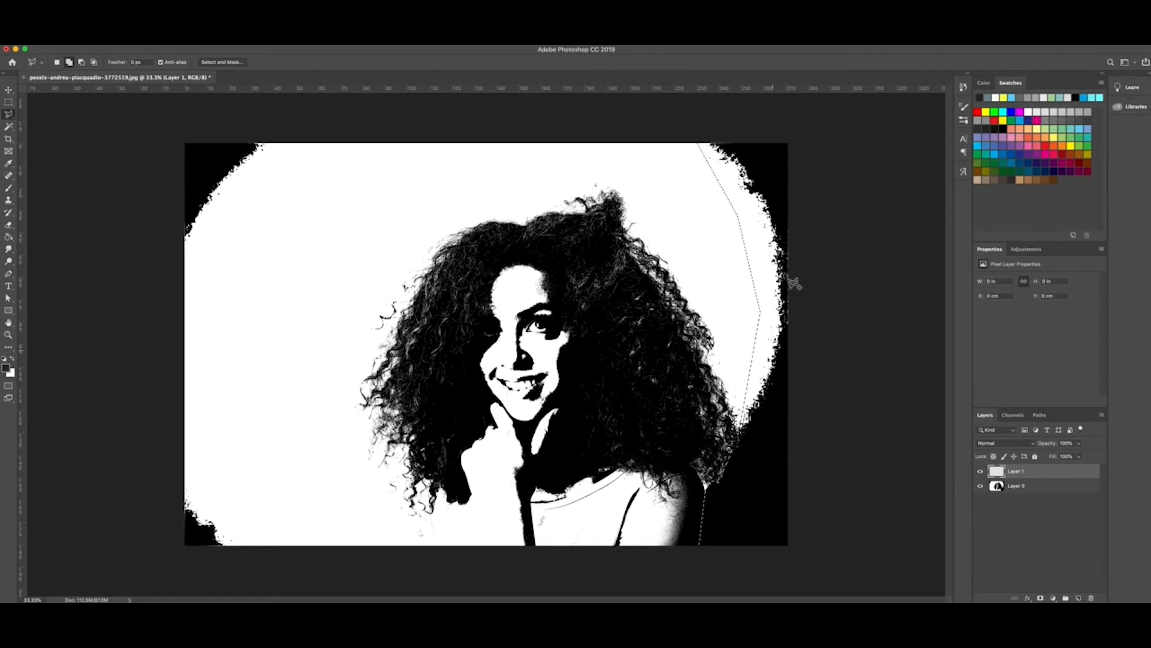
# Step: Add a small triangular selection of the remaining dark patch near the top right
pyautogui.click(695, 199)
pyautogui.click(703, 218)
pyautogui.click(688, 220)
pyautogui.click(694, 199)
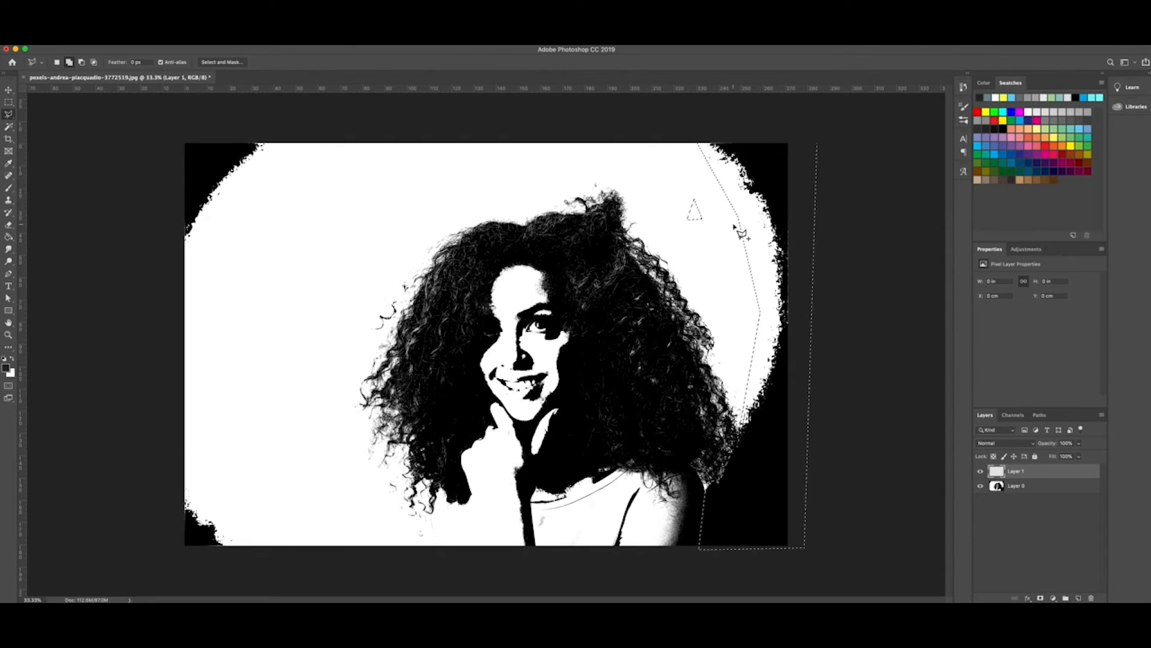
# Step: Fill the right-side selection with White on Layer 1
pyautogui.rightClick(754, 178)
pyautogui.click(783, 296)
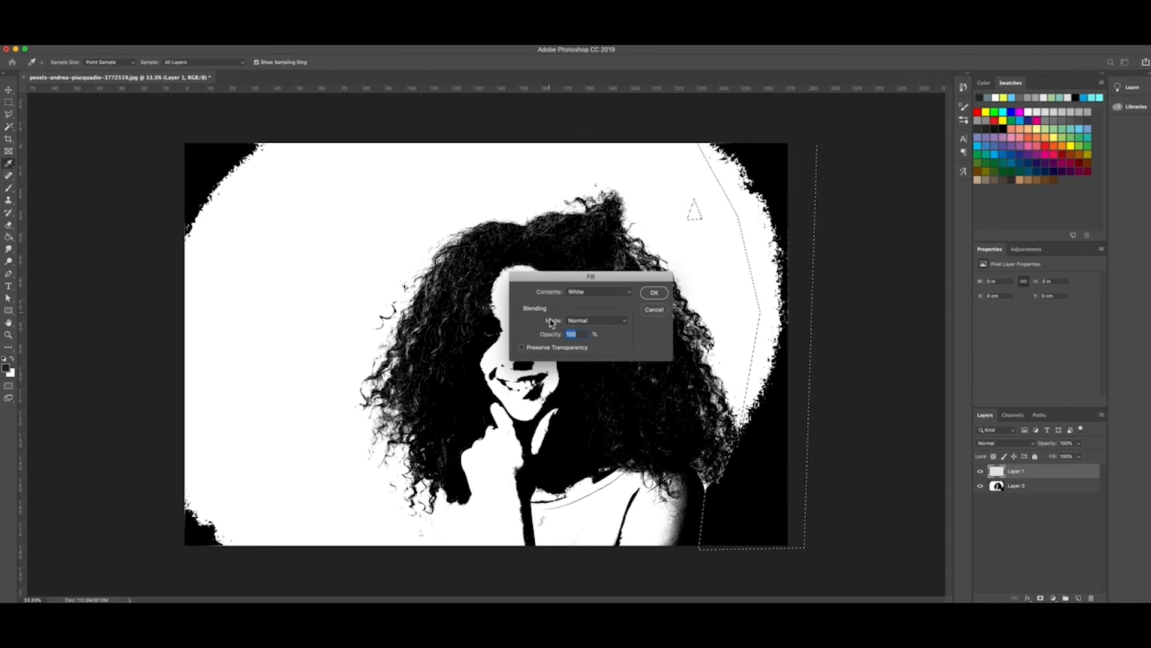
pyautogui.click(580, 294)
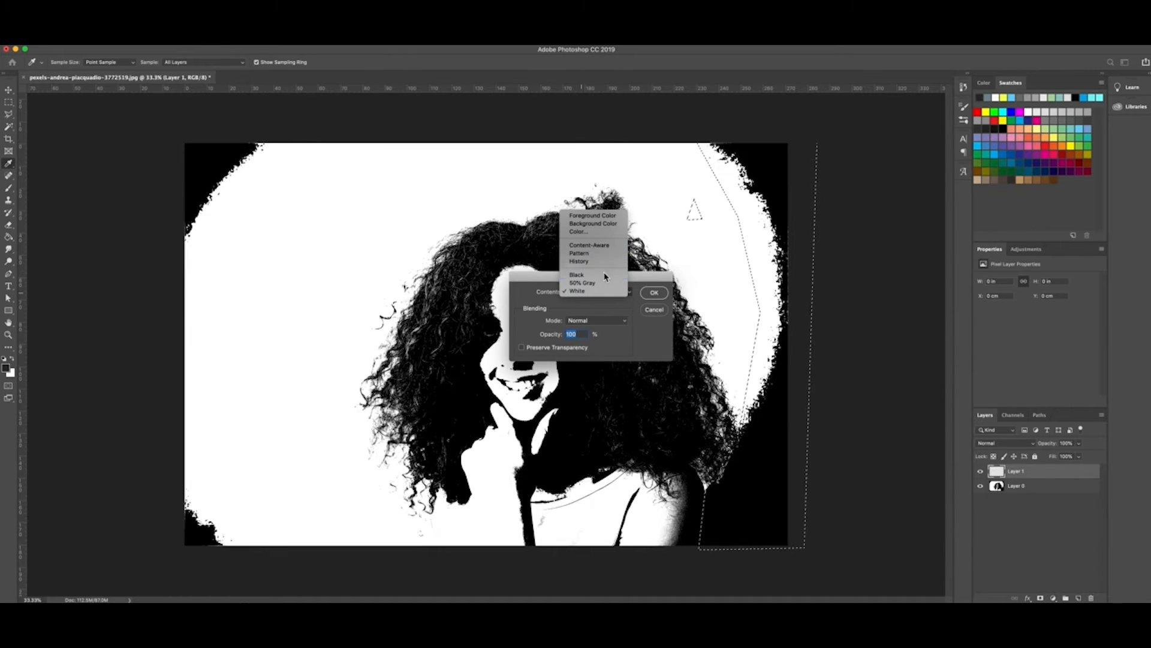
pyautogui.click(599, 293)
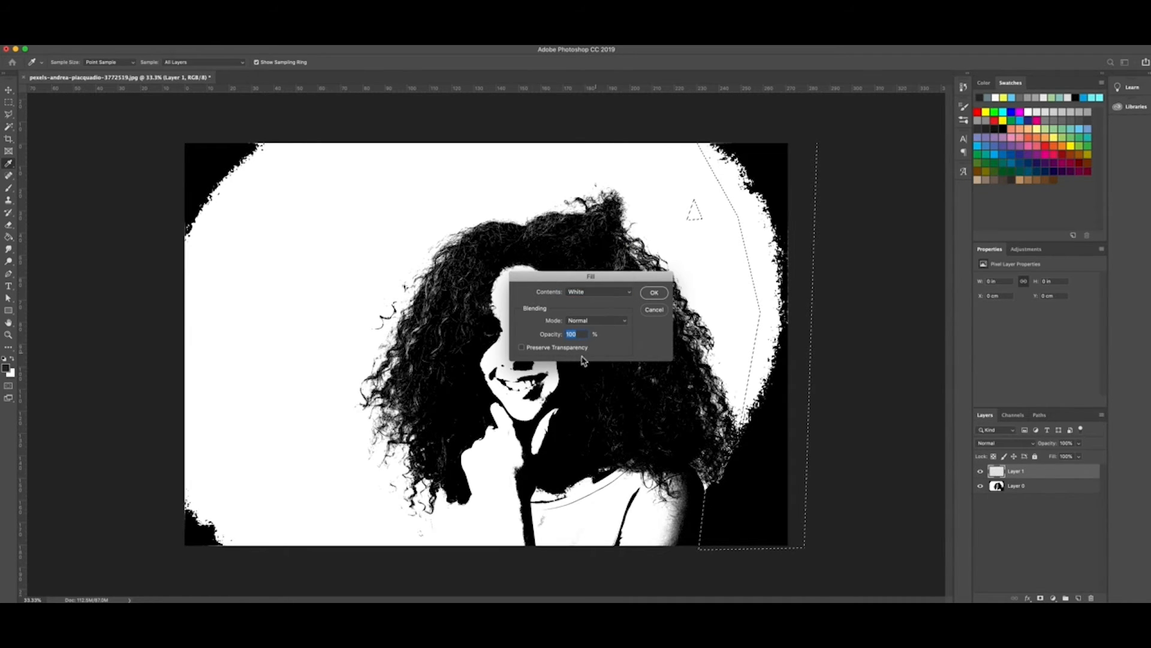
pyautogui.click(654, 293)
pyautogui.press('l')
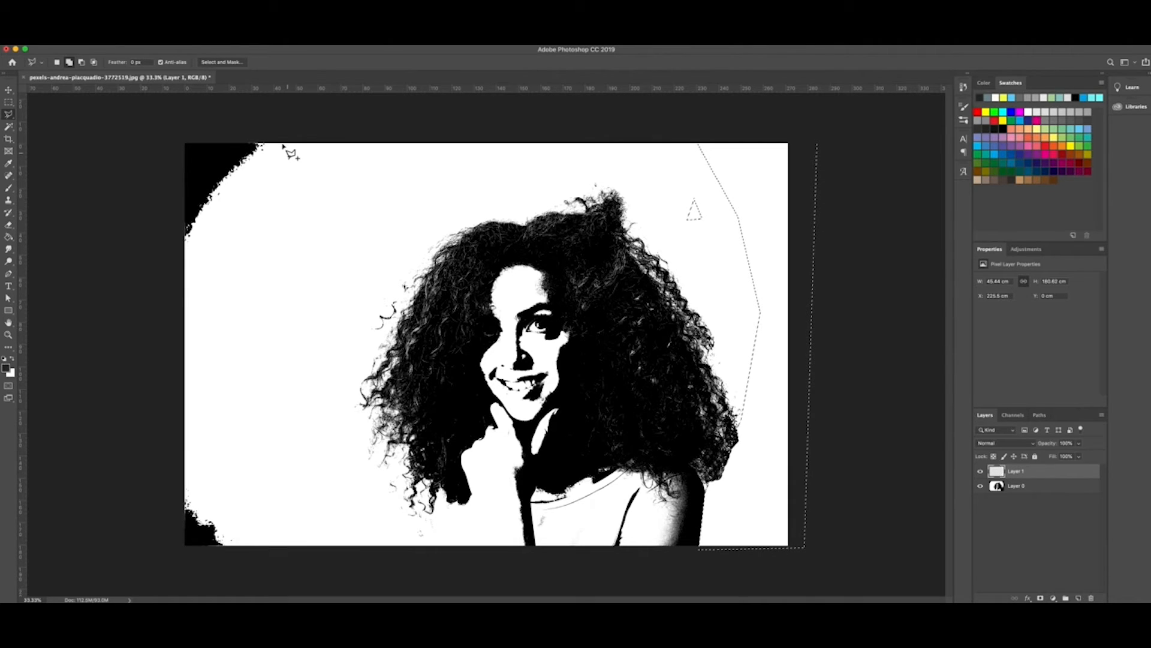
# Step: Outline the black area along the portrait's left side down to the bottom-left corner
pyautogui.click(285, 128)
pyautogui.click(201, 258)
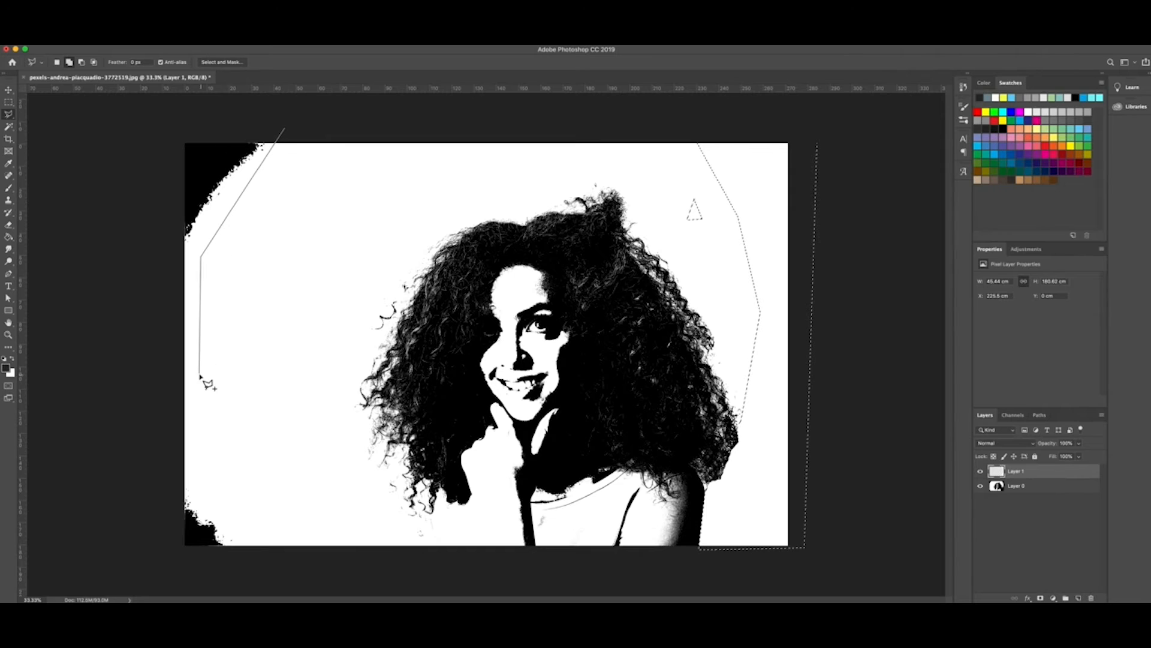
pyautogui.click(252, 558)
pyautogui.click(168, 549)
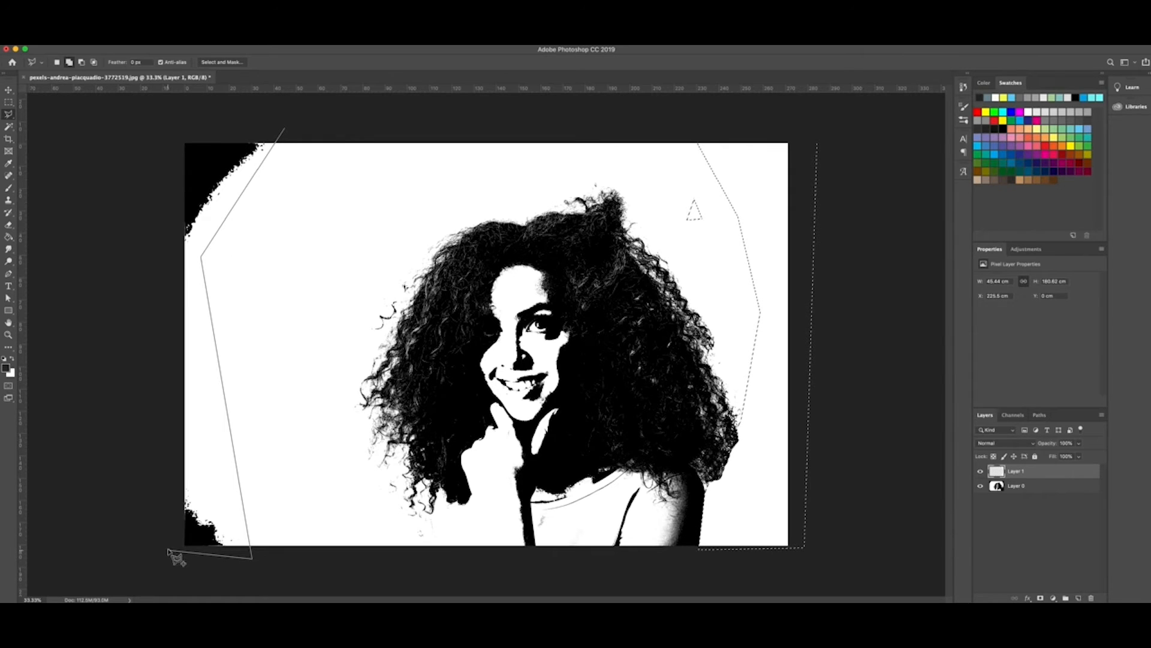
pyautogui.click(161, 116)
pyautogui.click(283, 129)
# Step: Fill the left selection with White, then deselect with the Rectangular Marquee tool
pyautogui.rightClick(222, 178)
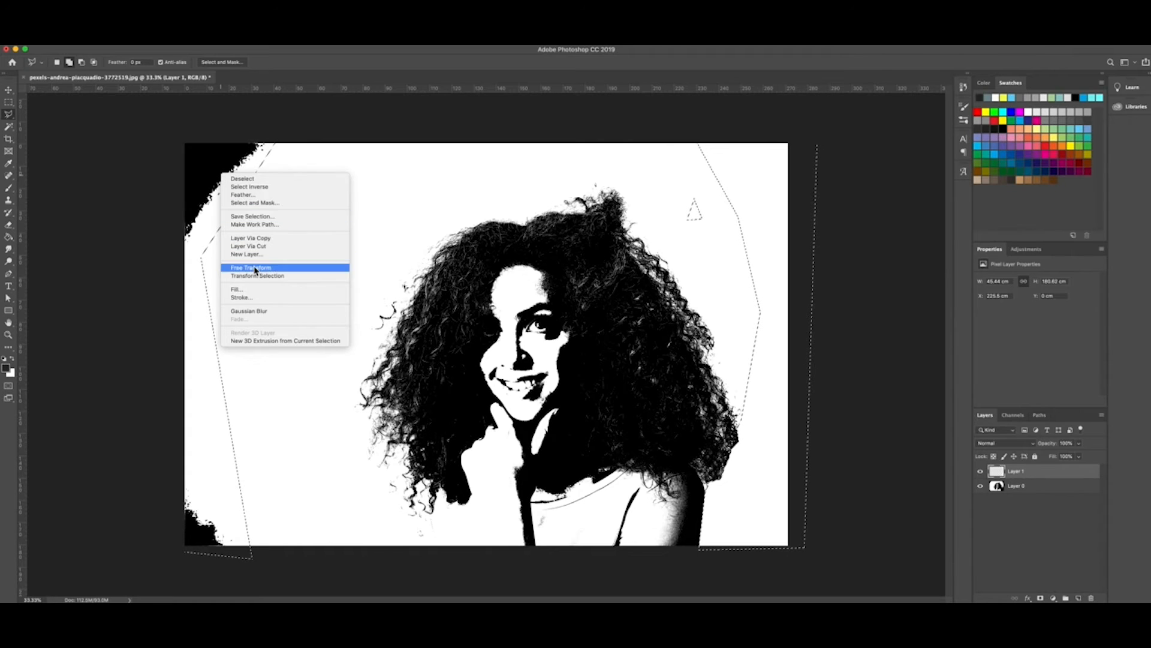
pyautogui.click(256, 290)
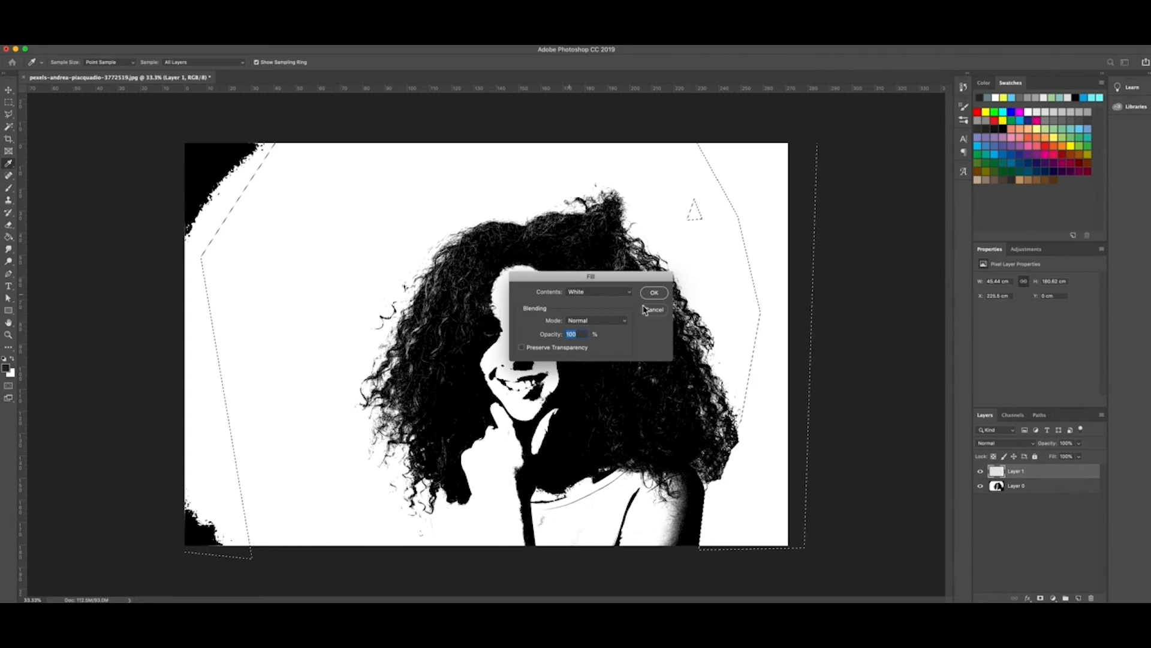
pyautogui.click(654, 293)
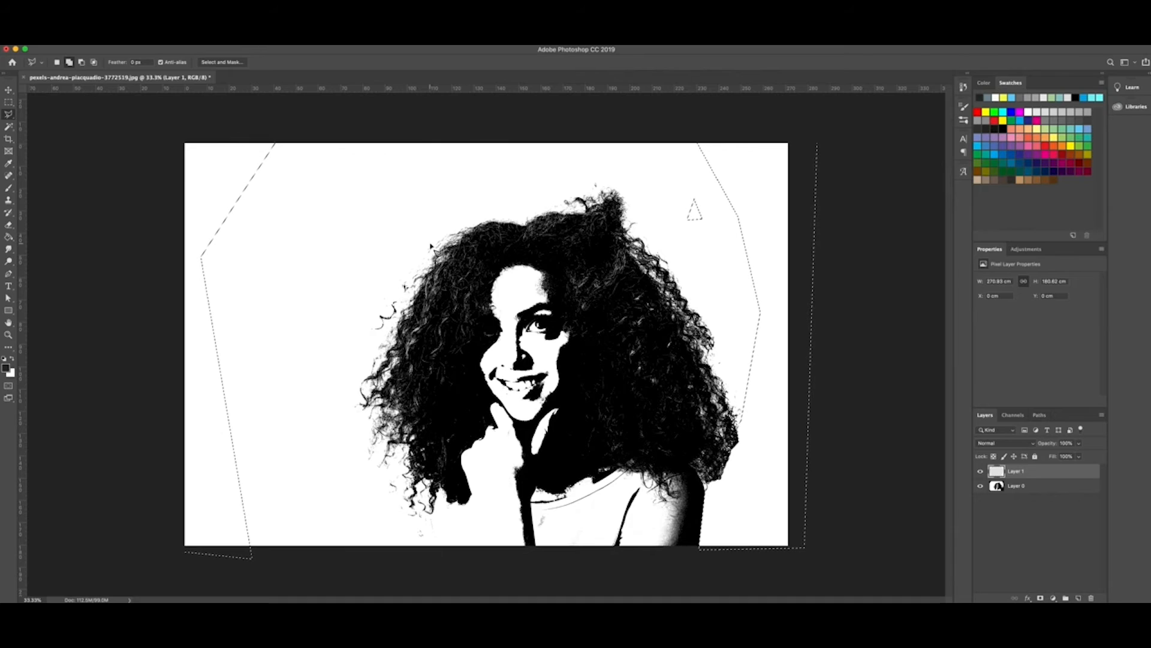
pyautogui.click(15, 104)
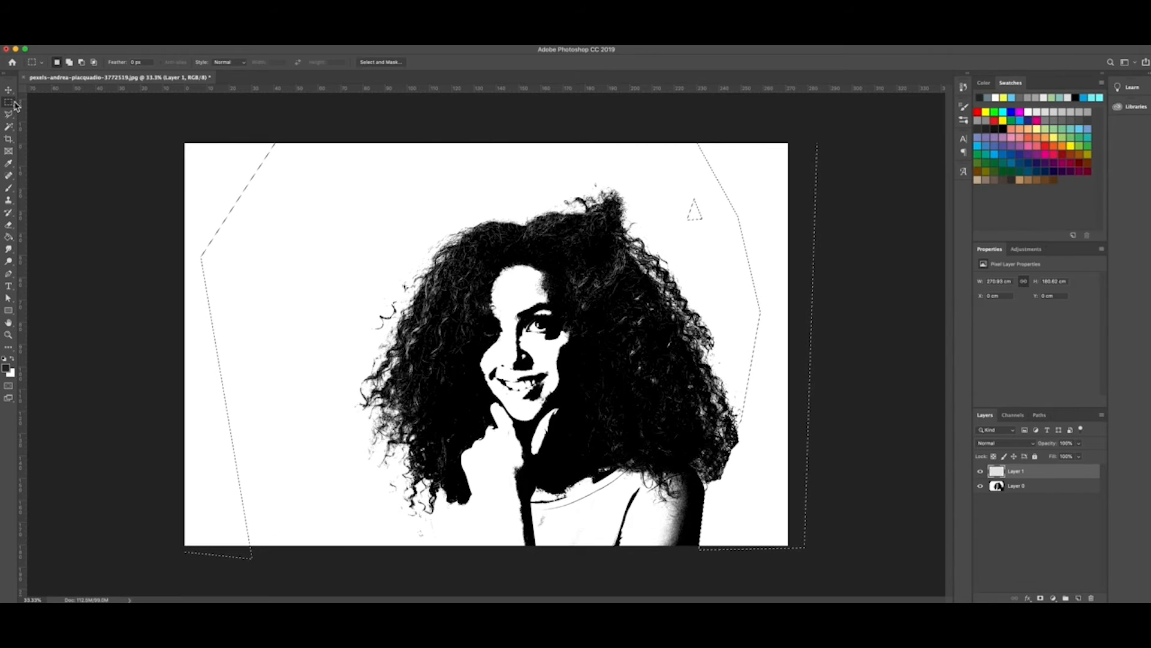
pyautogui.click(81, 108)
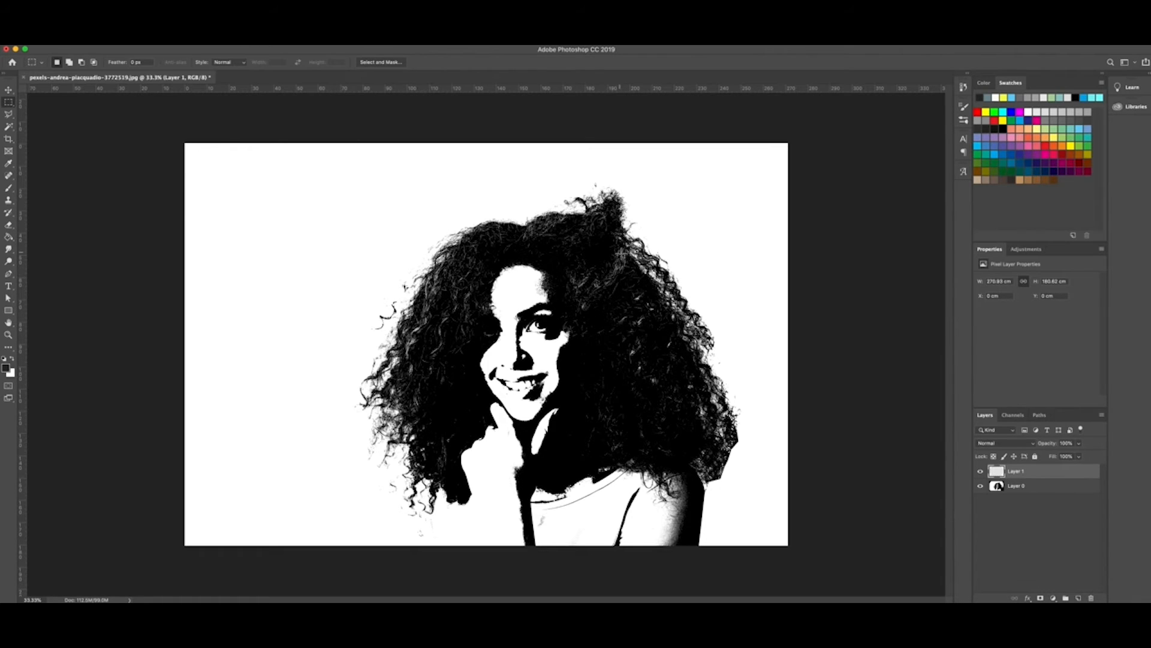
# Step: Create Gradient Map 1 via Layer > New Adjustment Layer and open its Gradient Editor beside the portrait
pyautogui.press('v')
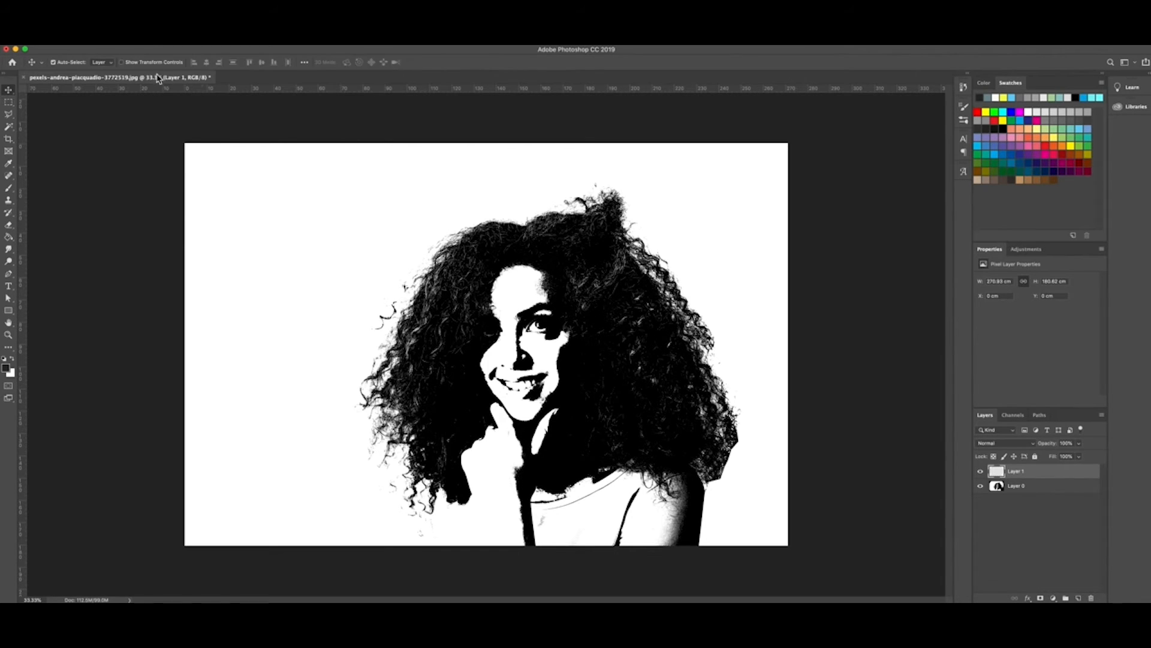
pyautogui.click(142, 28)
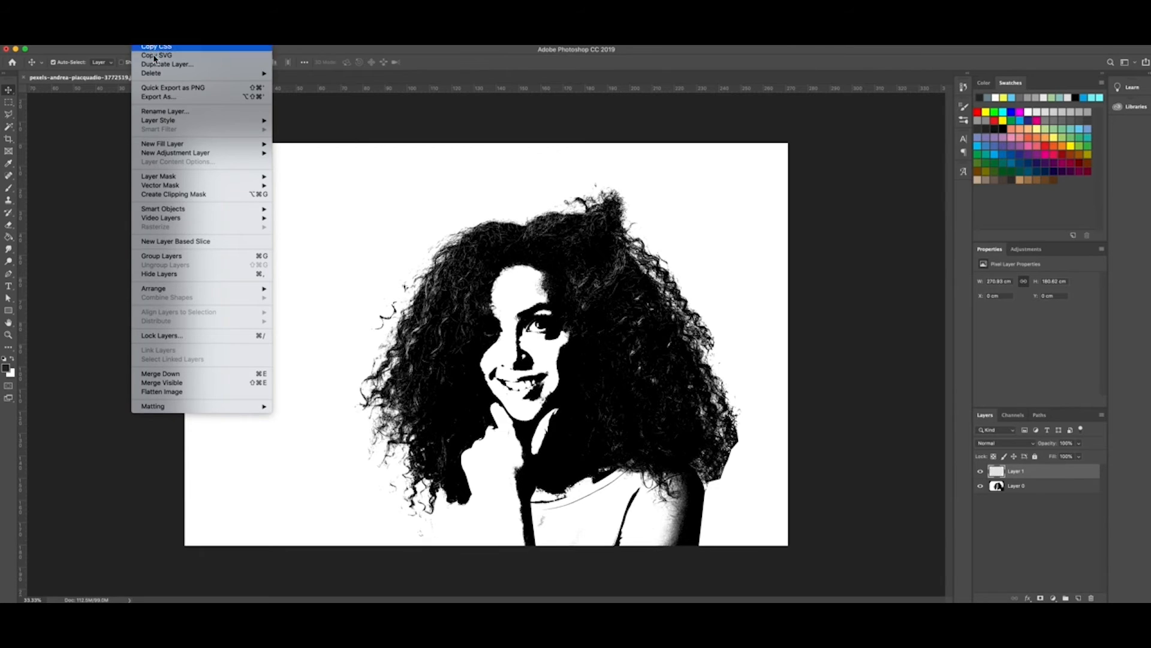
pyautogui.moveTo(180, 158)
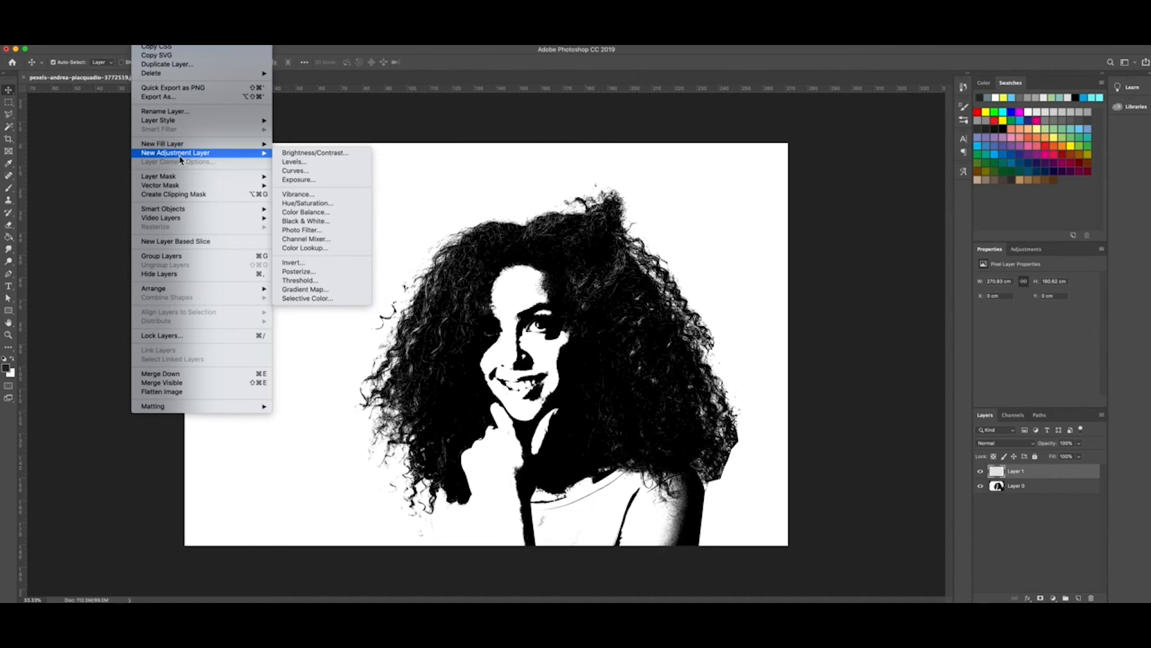
pyautogui.click(333, 292)
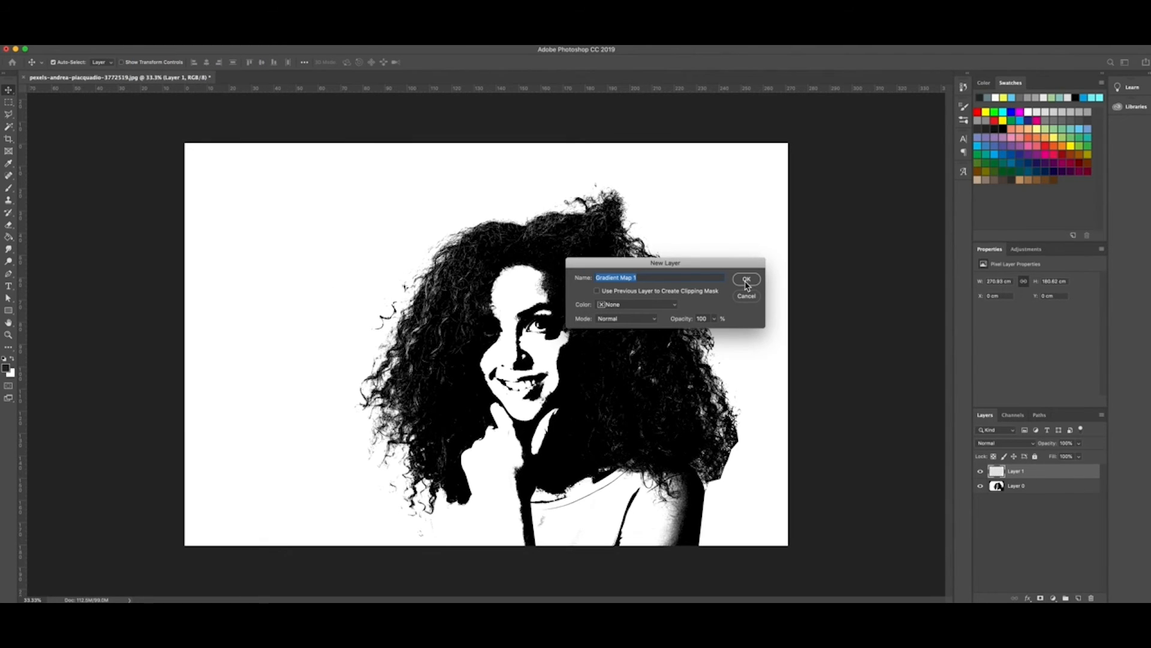
pyautogui.click(749, 282)
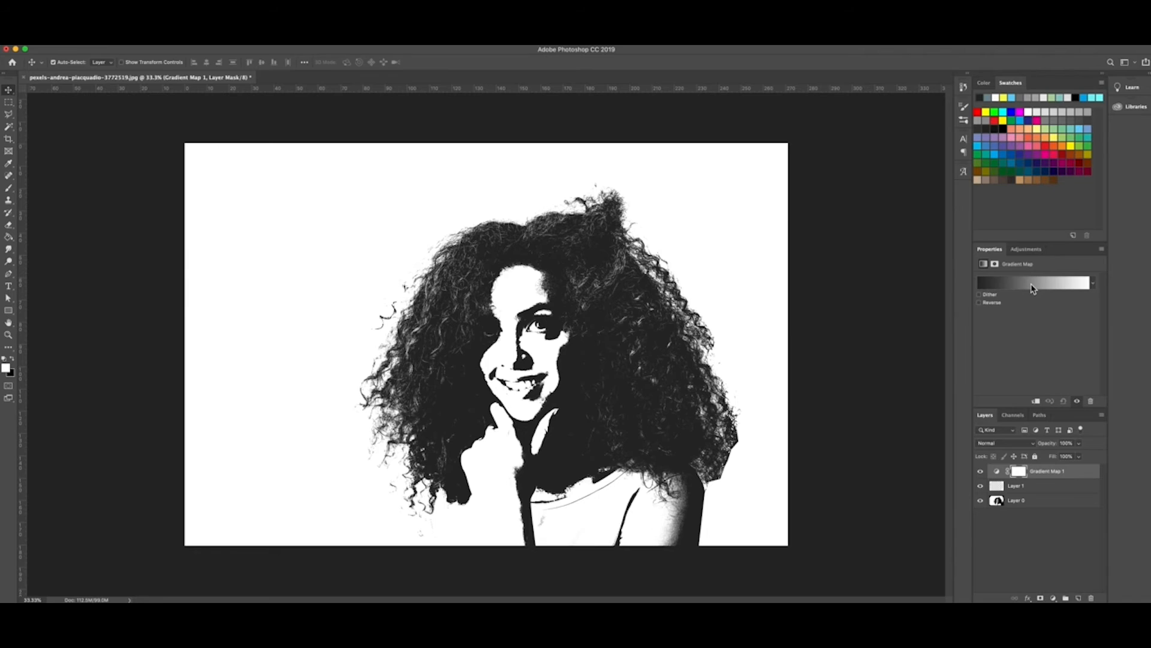
pyautogui.click(1008, 287)
pyautogui.moveTo(744, 201); pyautogui.dragTo(884, 199)
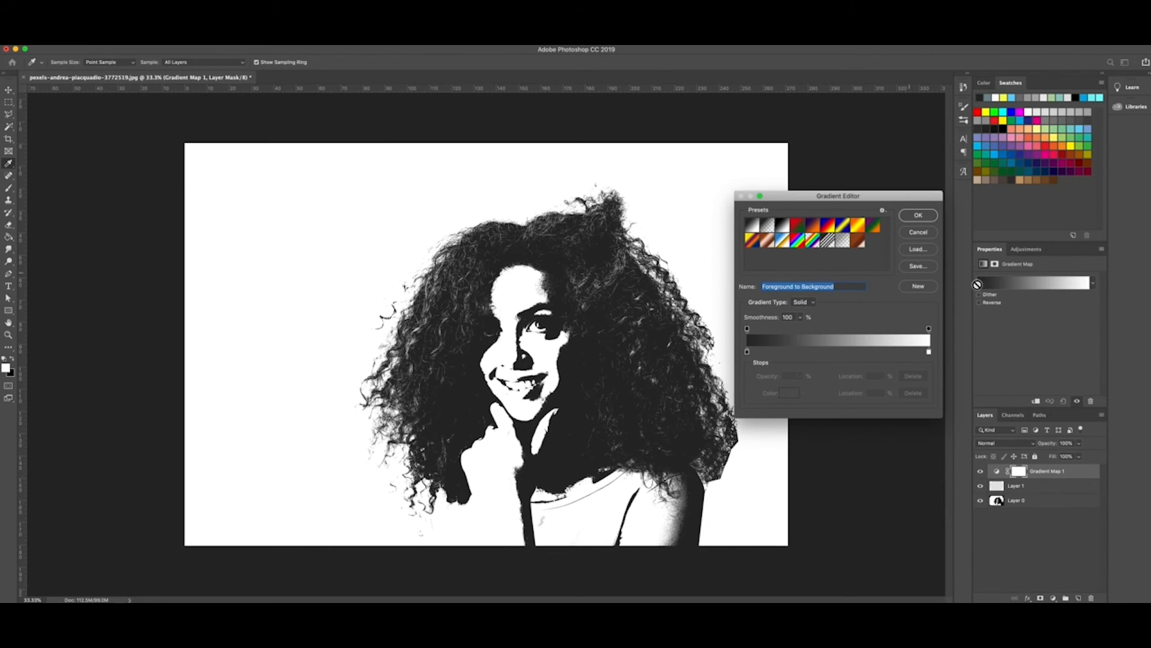
# Step: Set the gradient's left stop colour to near-black grey #181818
pyautogui.click(747, 353)
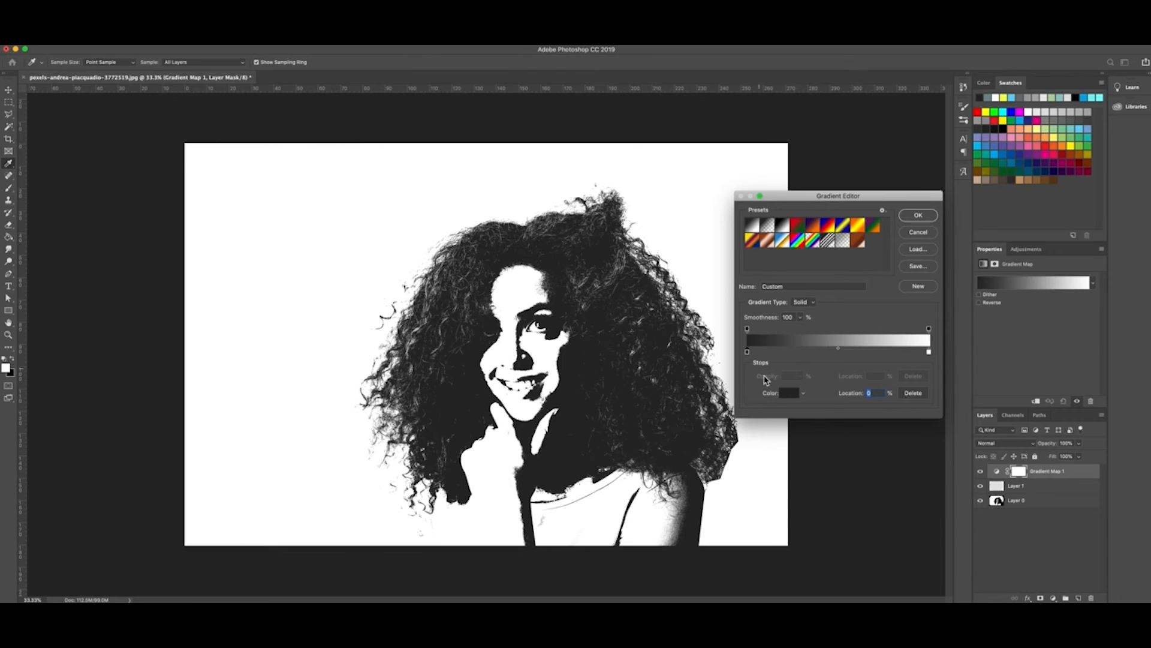
pyautogui.click(789, 395)
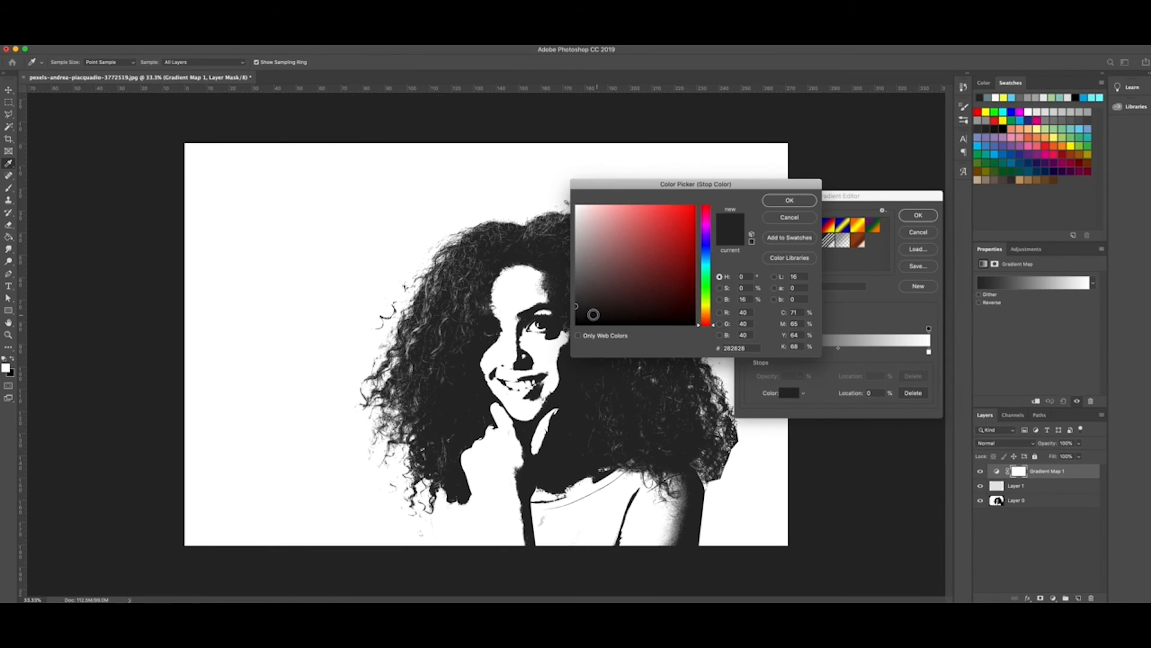
pyautogui.click(578, 325)
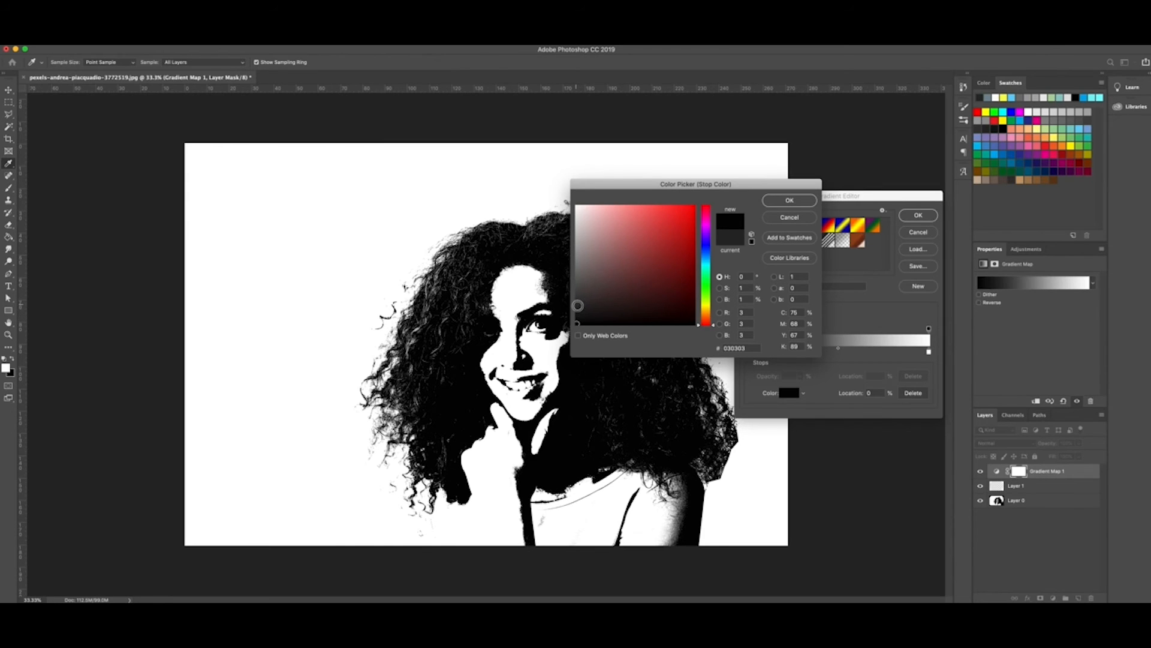
pyautogui.click(577, 308)
pyautogui.click(577, 311)
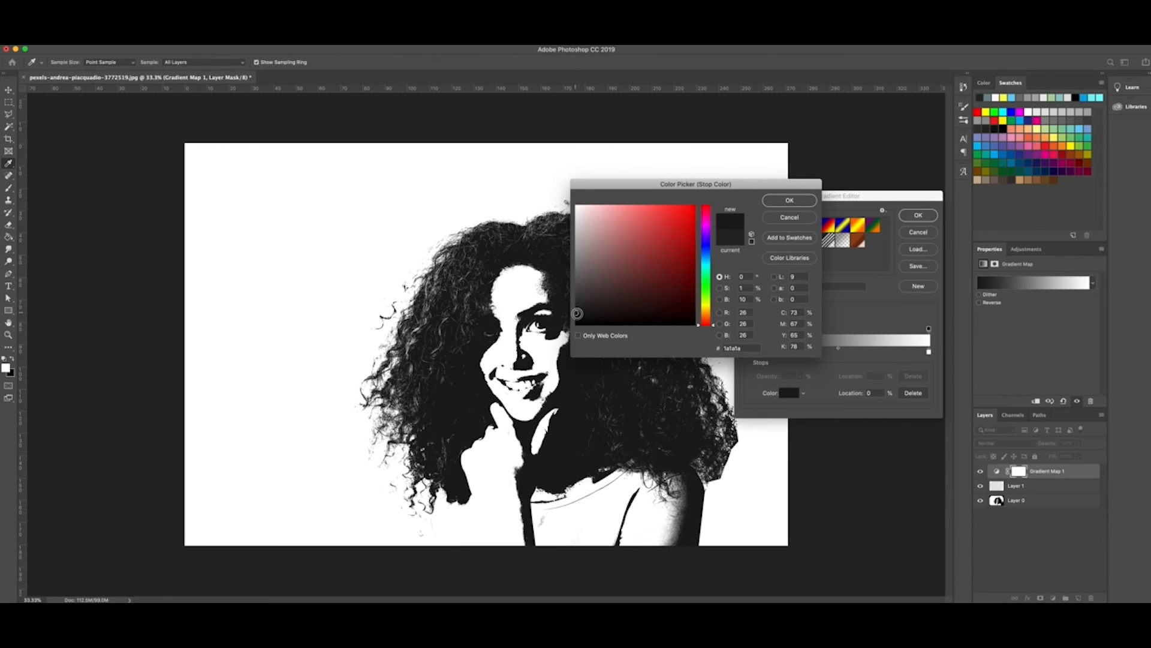
pyautogui.click(577, 313)
pyautogui.click(777, 202)
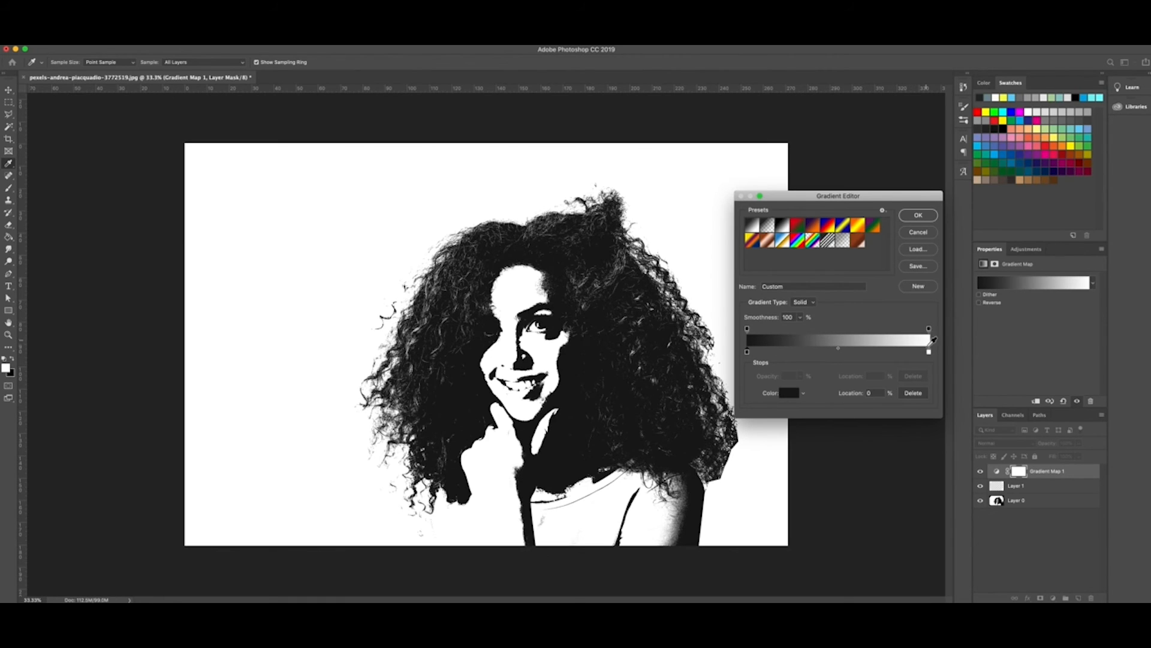
# Step: Select the white right stop and bring up its Stop Color picker
pyautogui.click(929, 353)
pyautogui.click(790, 394)
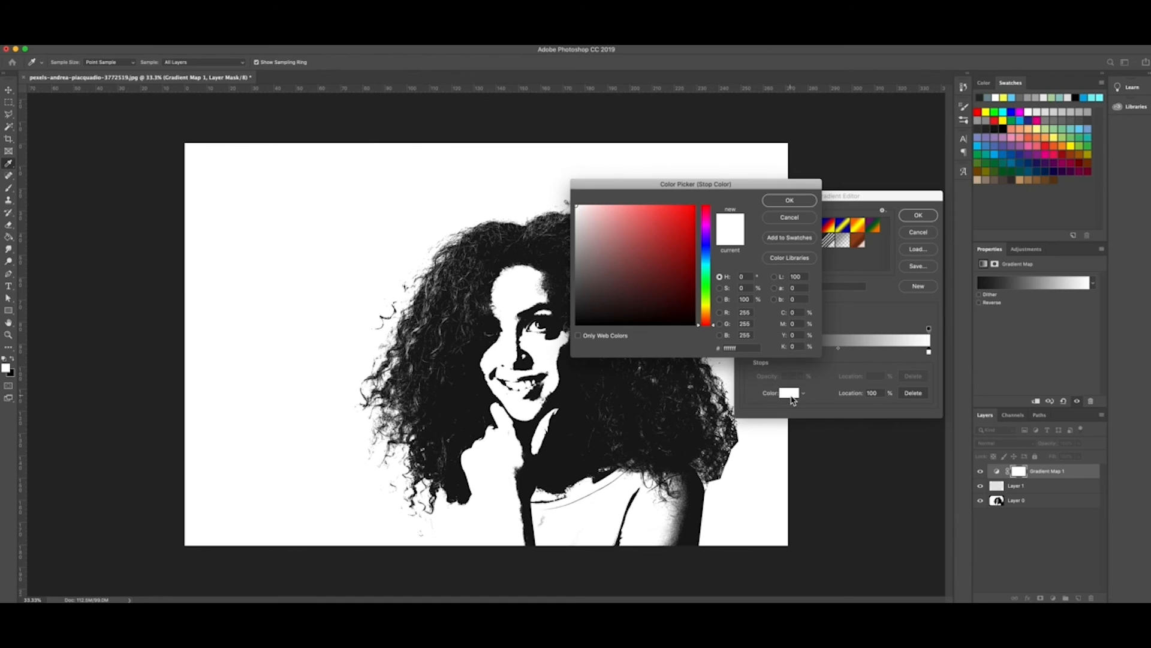
pyautogui.moveTo(690, 187); pyautogui.dragTo(819, 176)
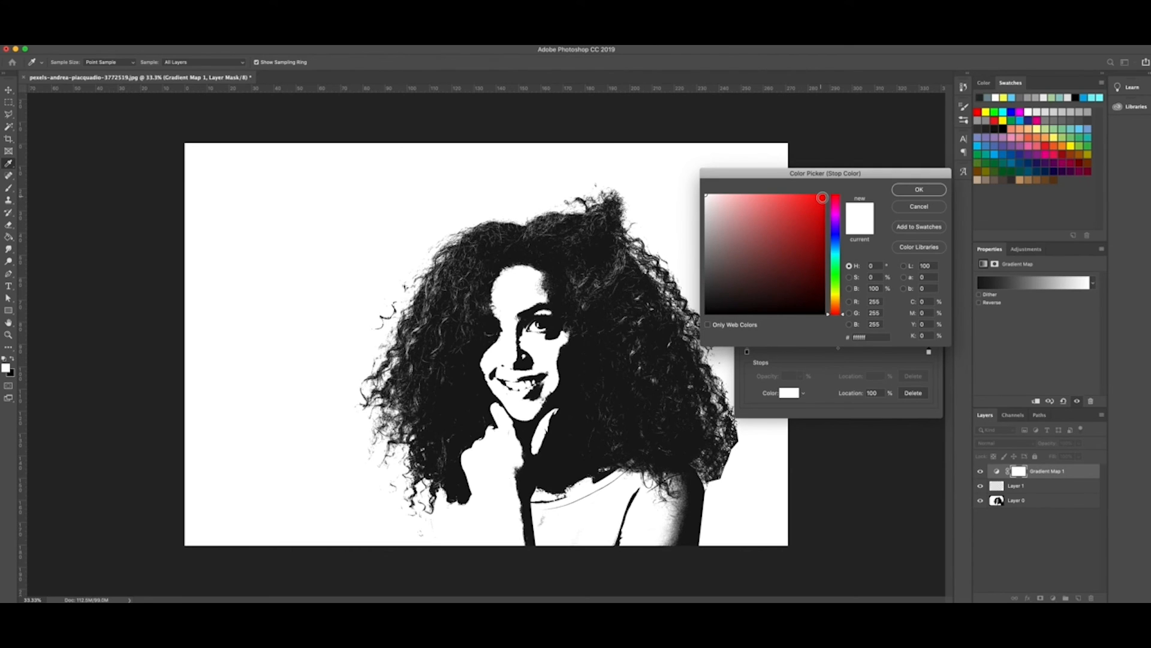
# Step: Make the right stop bright yellow #f7fa08 at location 100 and apply the gradient
pyautogui.click(822, 197)
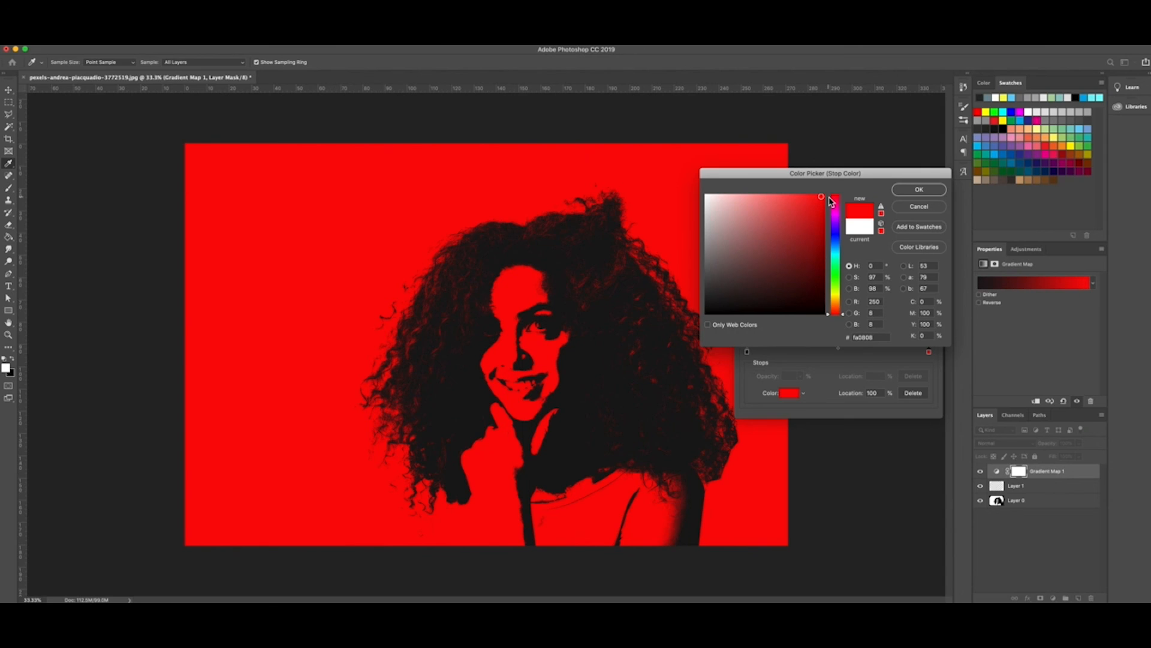
pyautogui.click(837, 296)
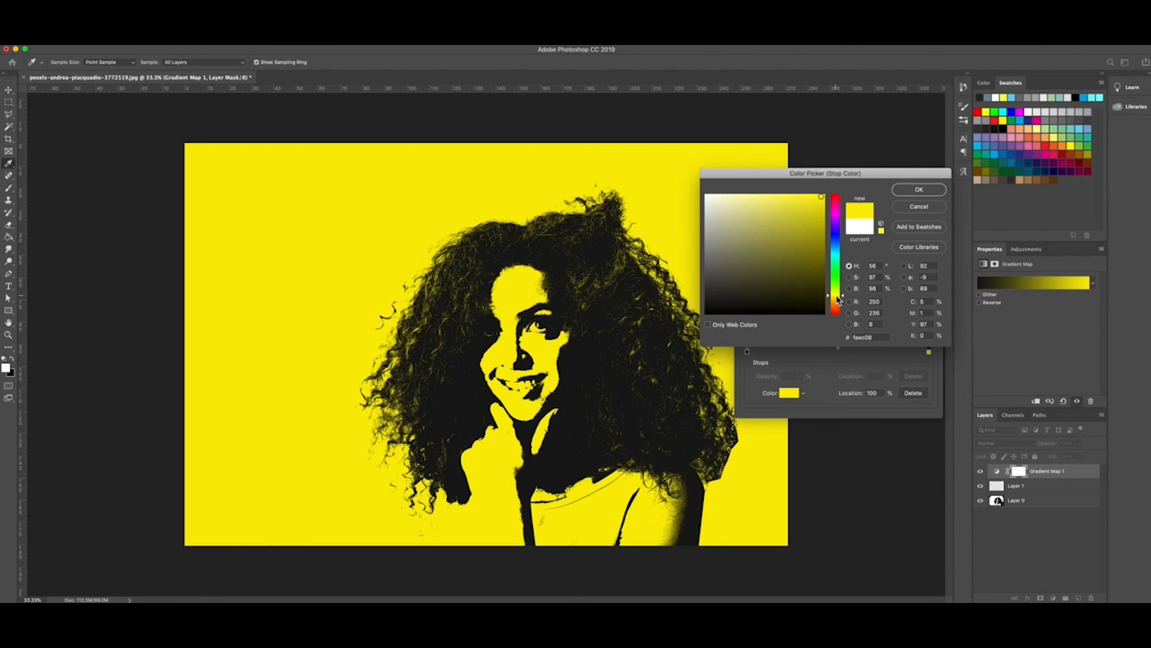
pyautogui.click(838, 274)
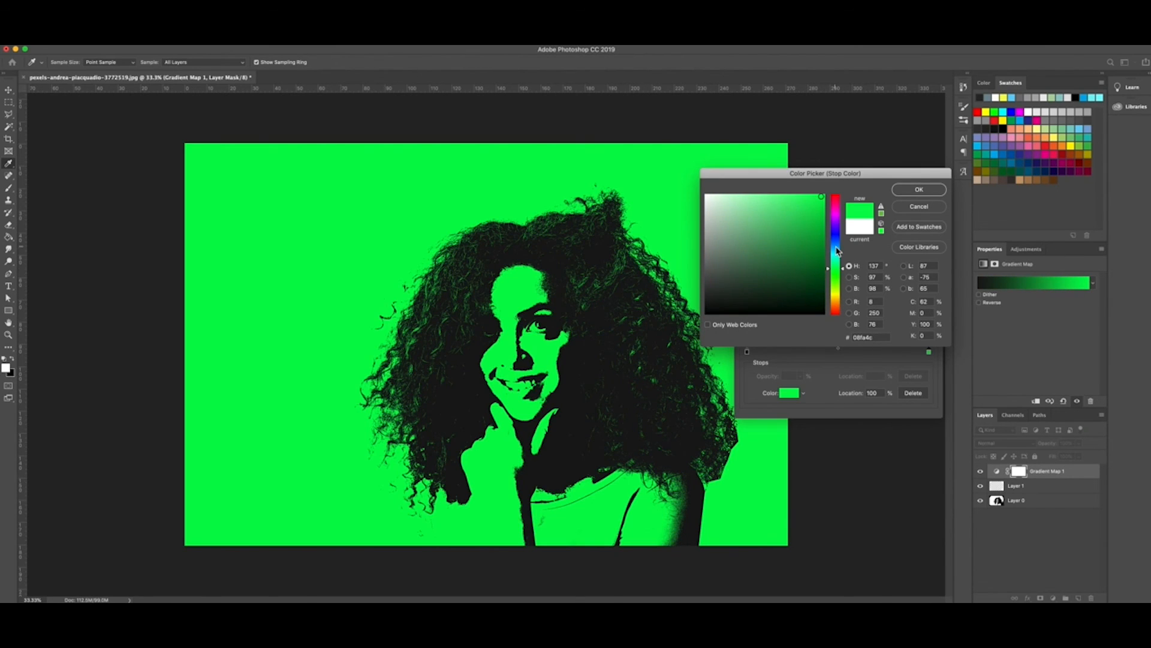
pyautogui.click(838, 250)
pyautogui.click(839, 217)
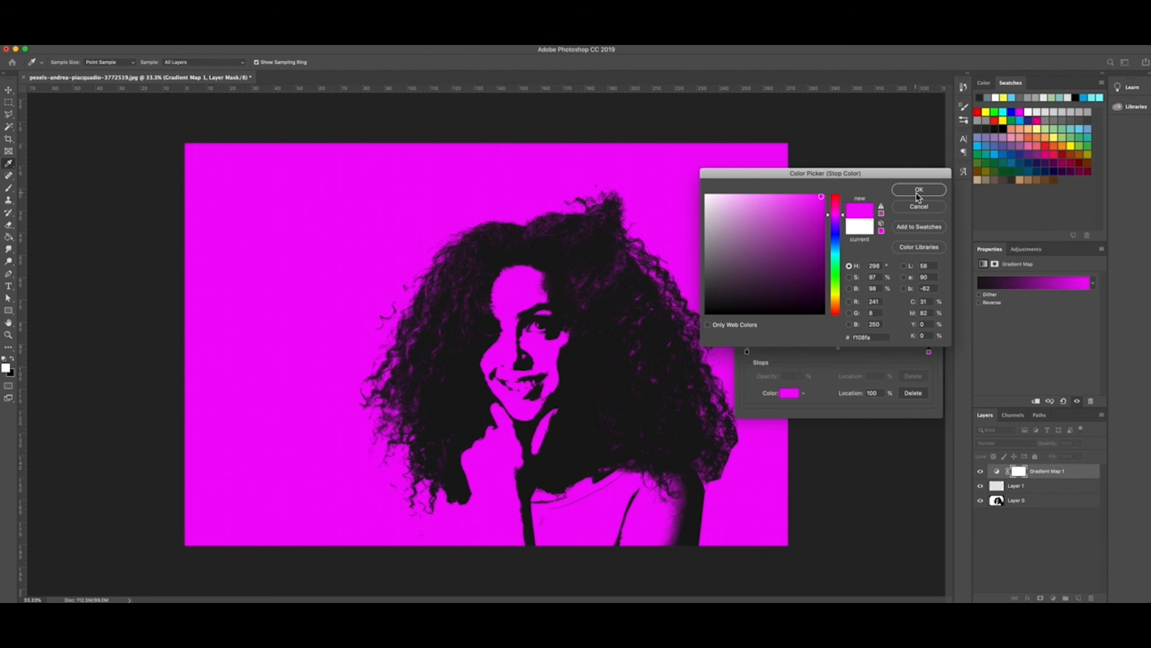
pyautogui.click(837, 298)
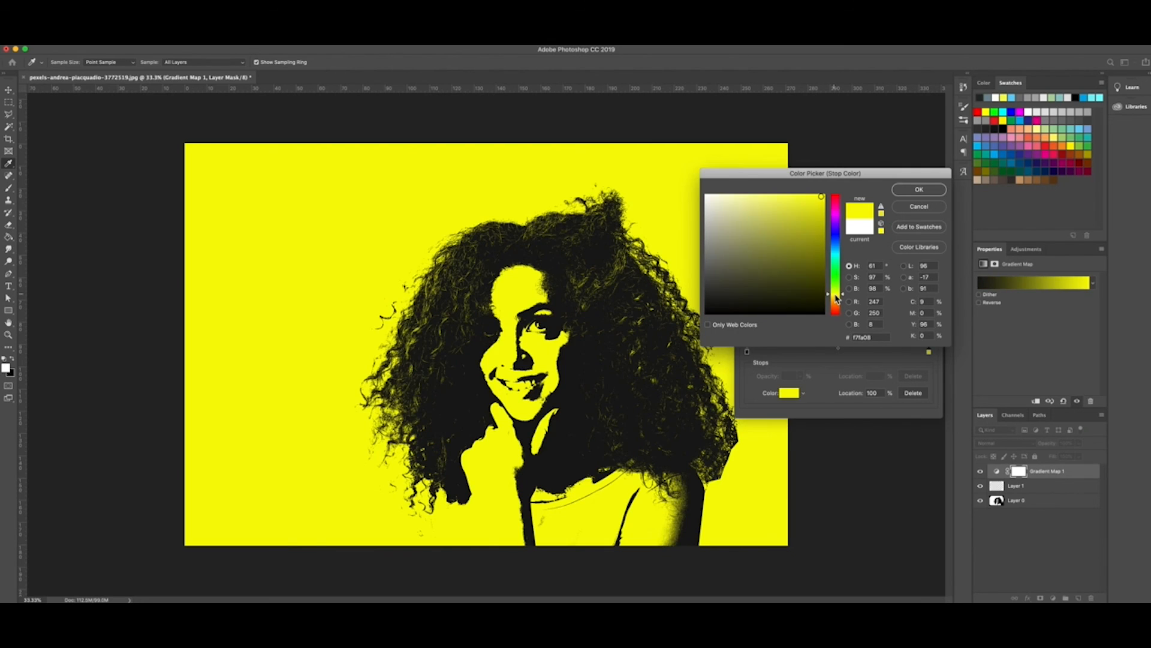
pyautogui.click(919, 189)
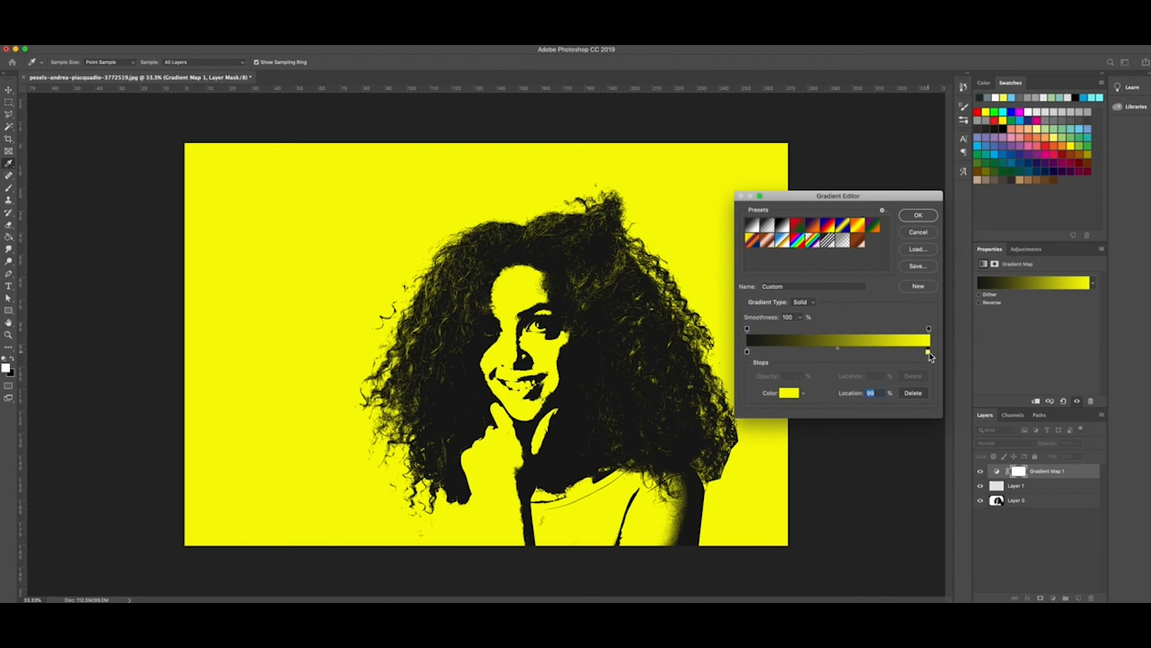
pyautogui.moveTo(929, 352); pyautogui.dragTo(931, 352)
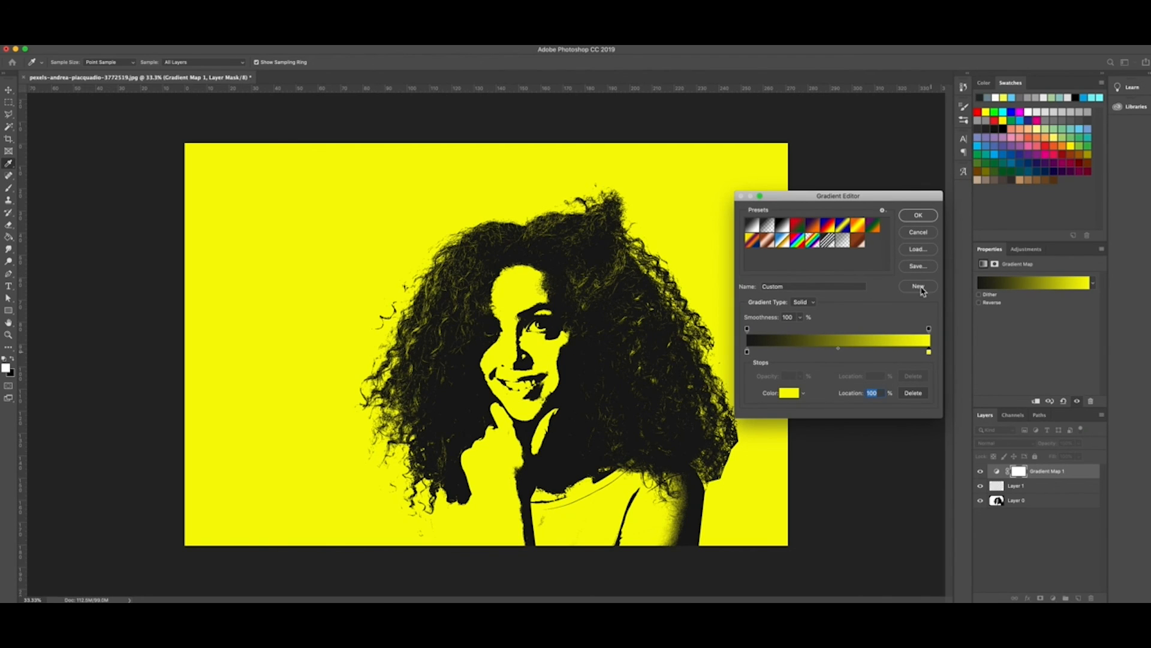
pyautogui.click(908, 218)
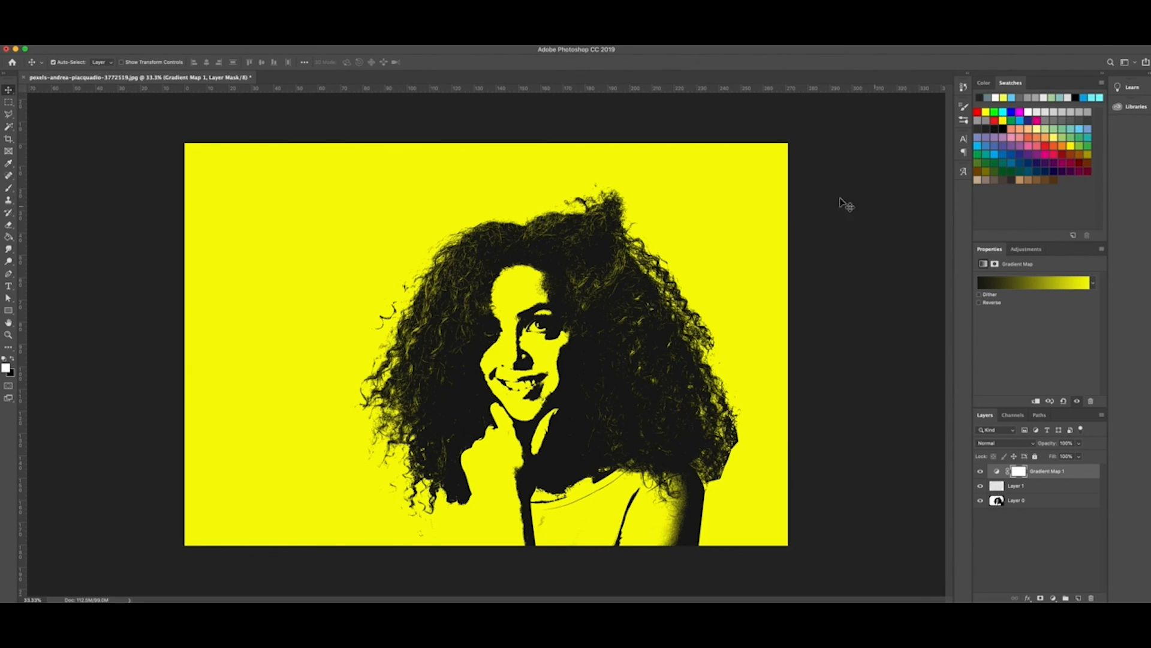